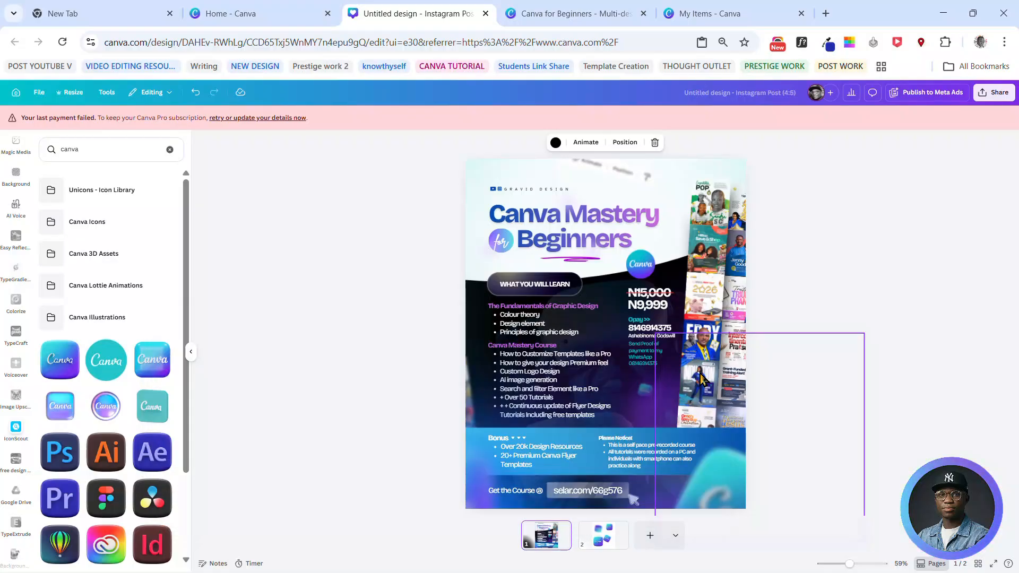
Move the blurred Canva icon from the flyer's lower corner over its middle, and open page 2.
drag(725, 468, 598, 295)
drag(632, 418, 775, 244)
click(701, 500)
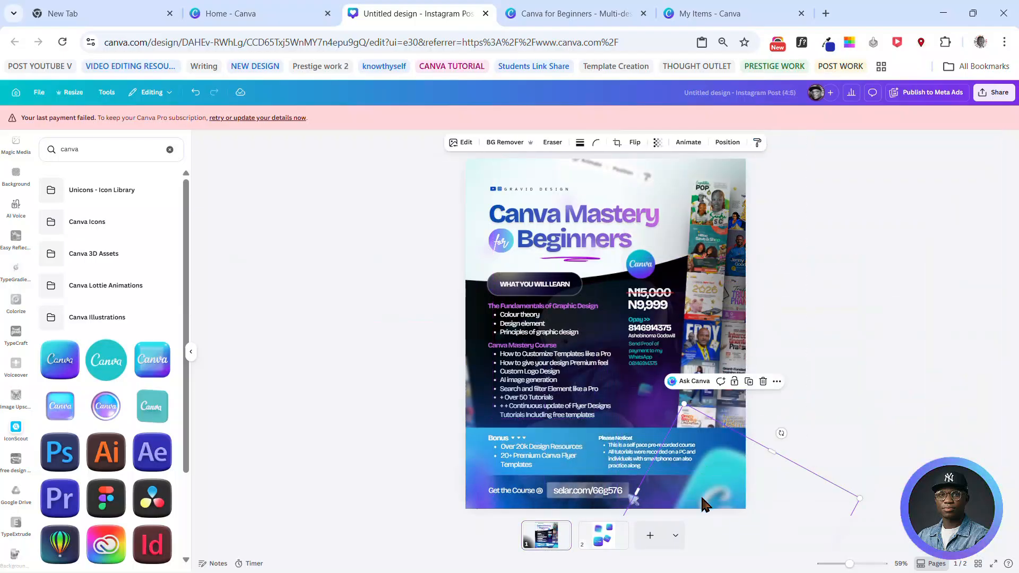
drag(719, 494, 584, 332)
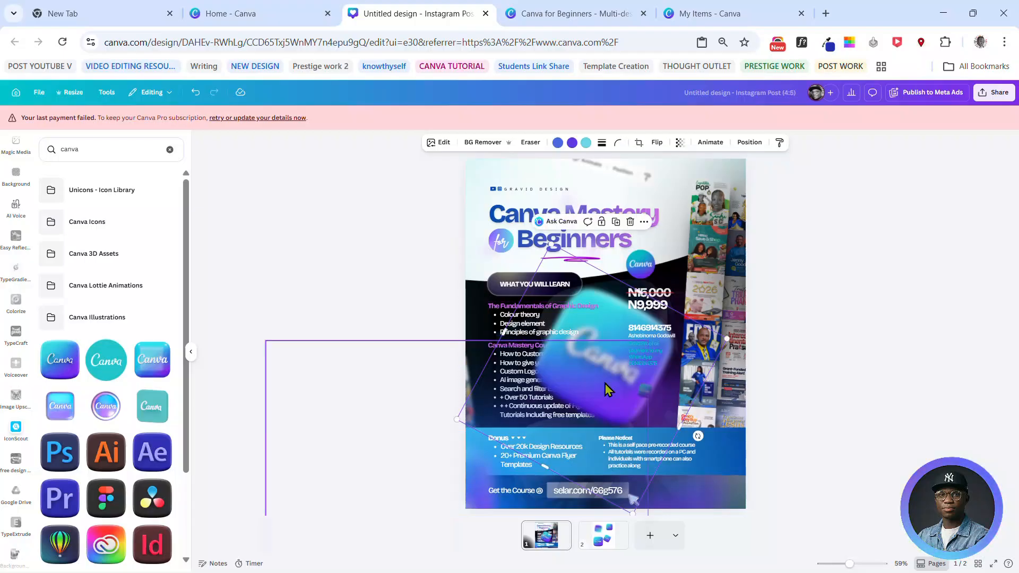
click(608, 533)
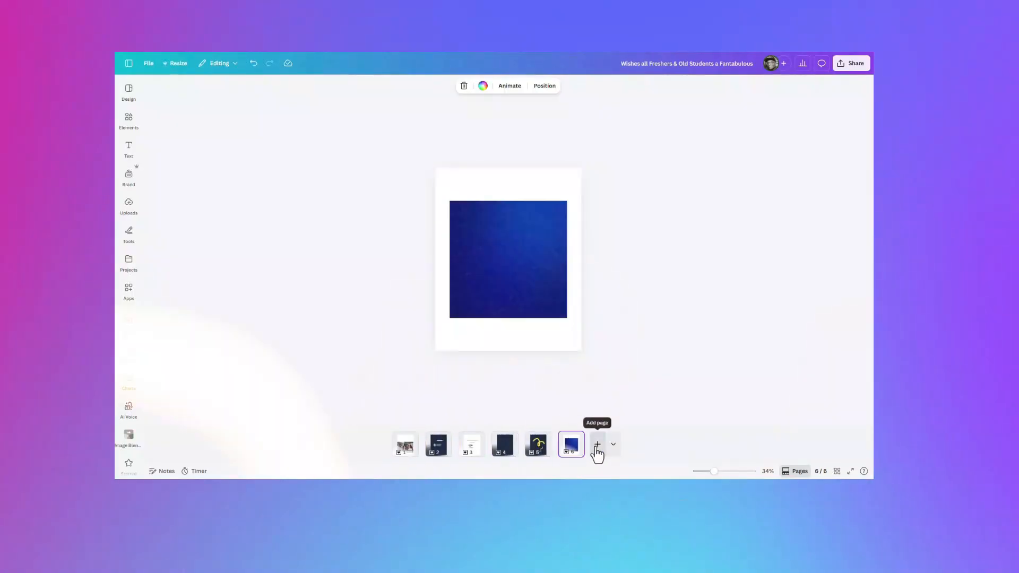
Apply the Outline text effect to the "Welcome to school" heading and open the Delta State University logo's colour options.
click(564, 313)
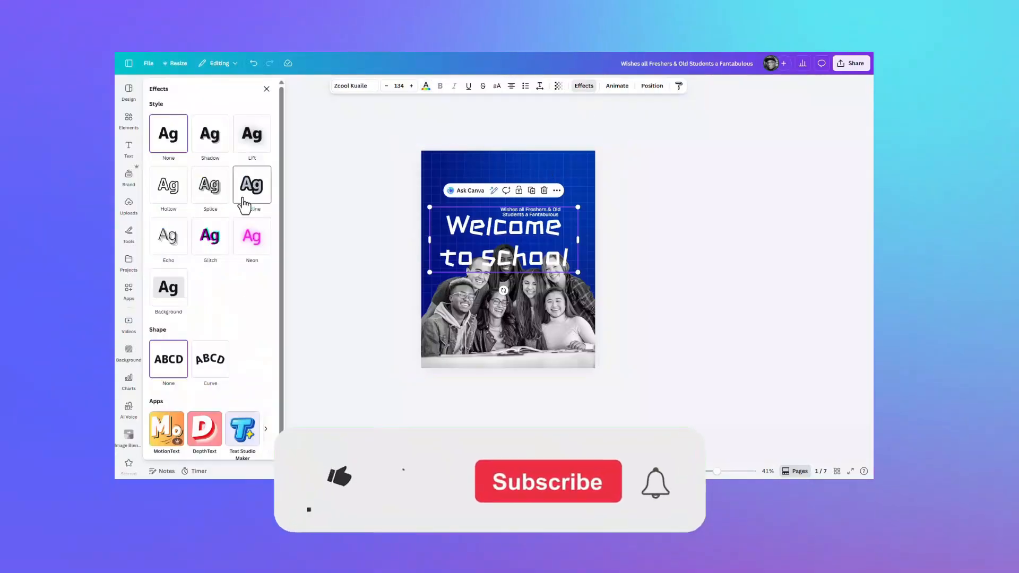
click(250, 183)
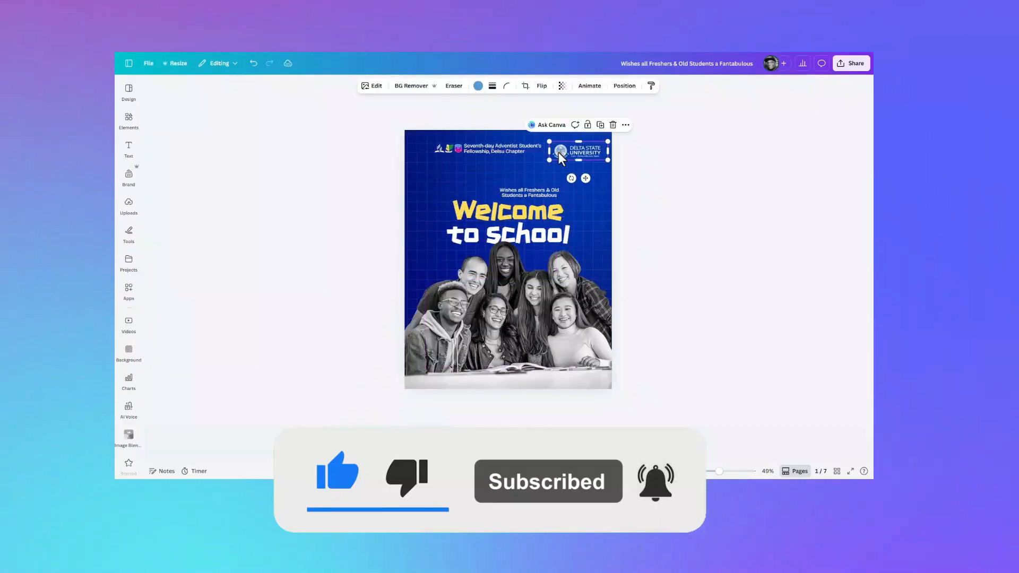
click(482, 86)
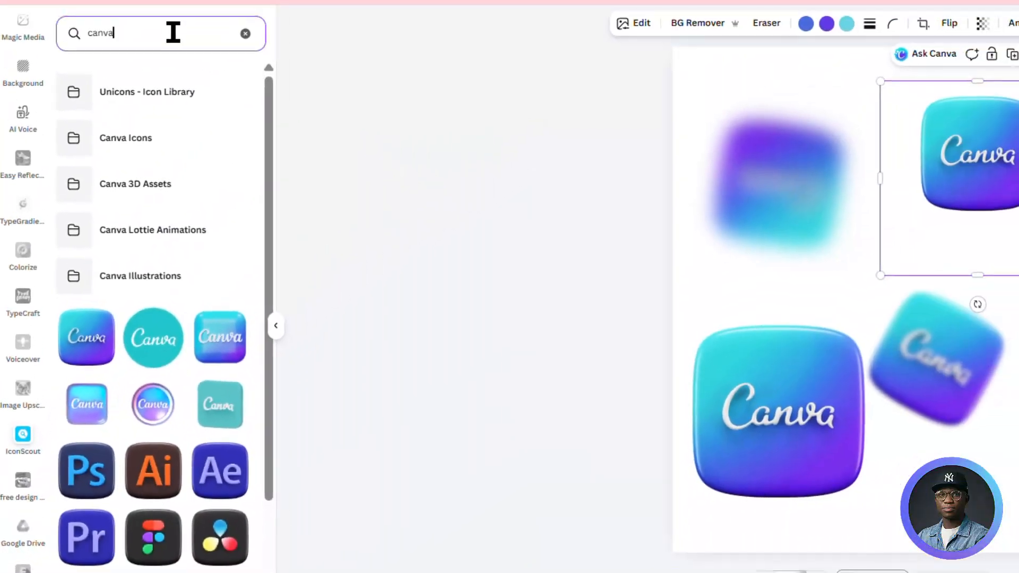
Insert the blue-purple square Canva icon from the "canva" icon results and place it in the middle of page 2.
drag(172, 33, 42, 35)
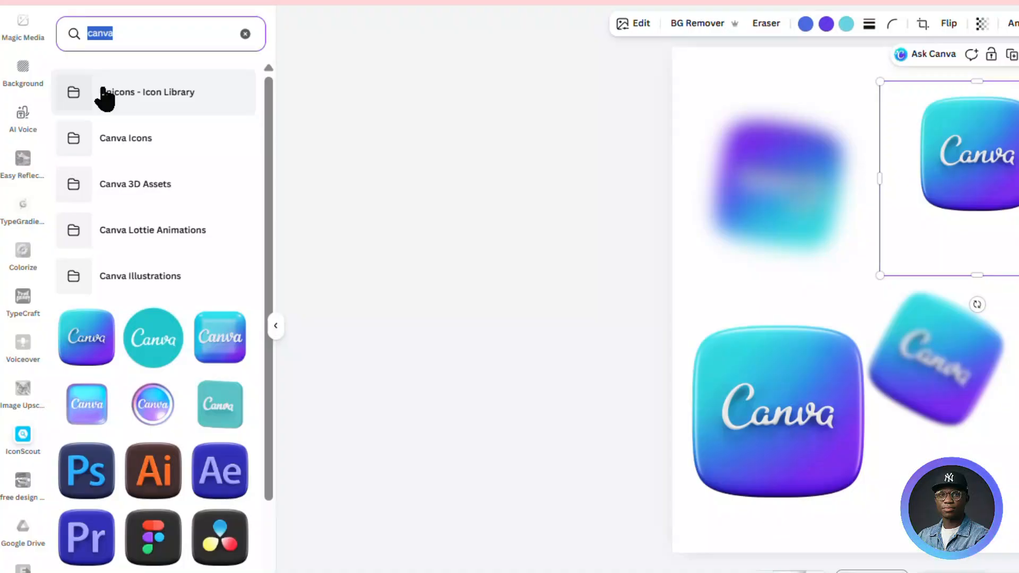
scroll(150, 358, down, 5)
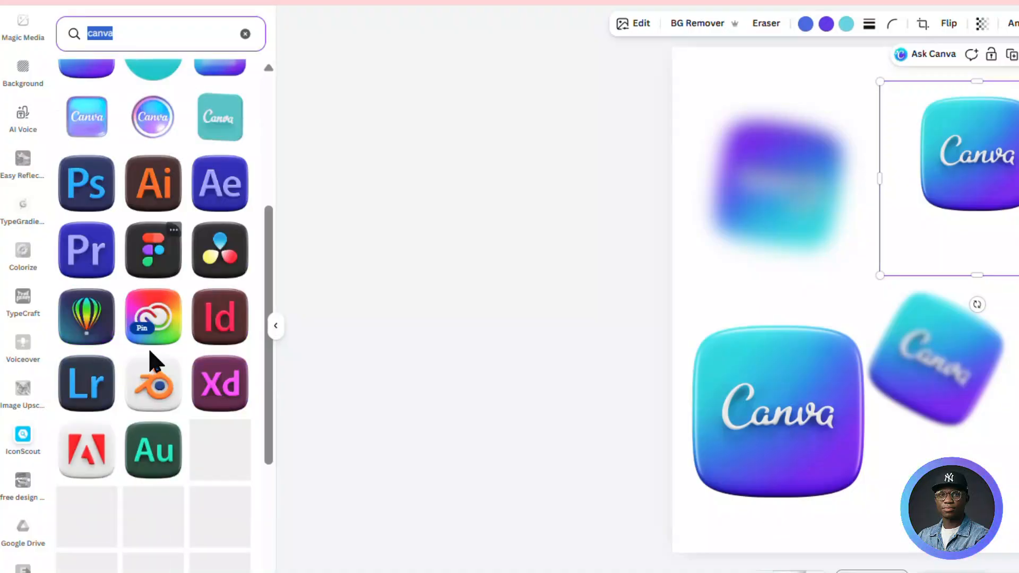
scroll(151, 359, up, 5)
click(88, 354)
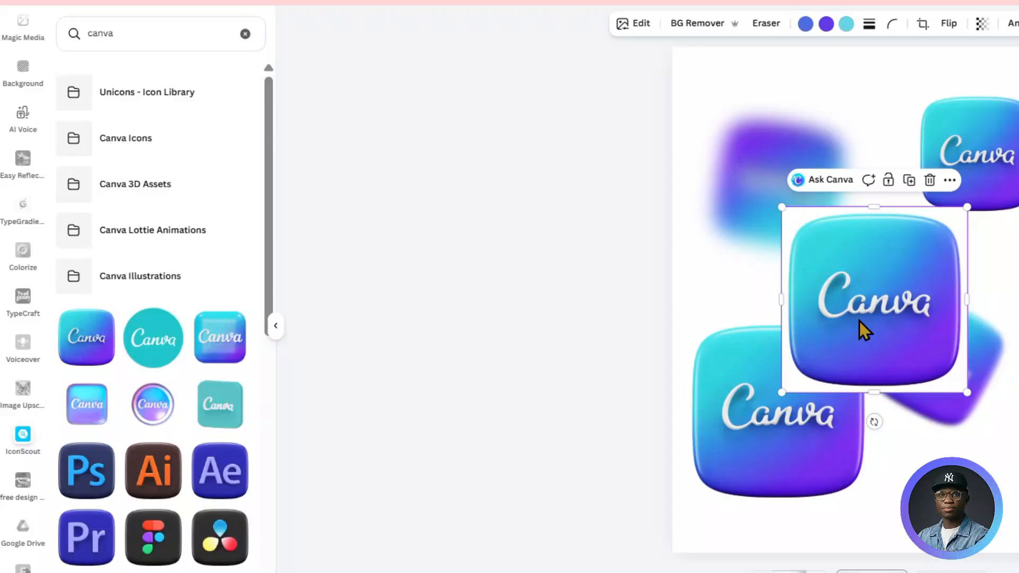
drag(905, 298, 852, 290)
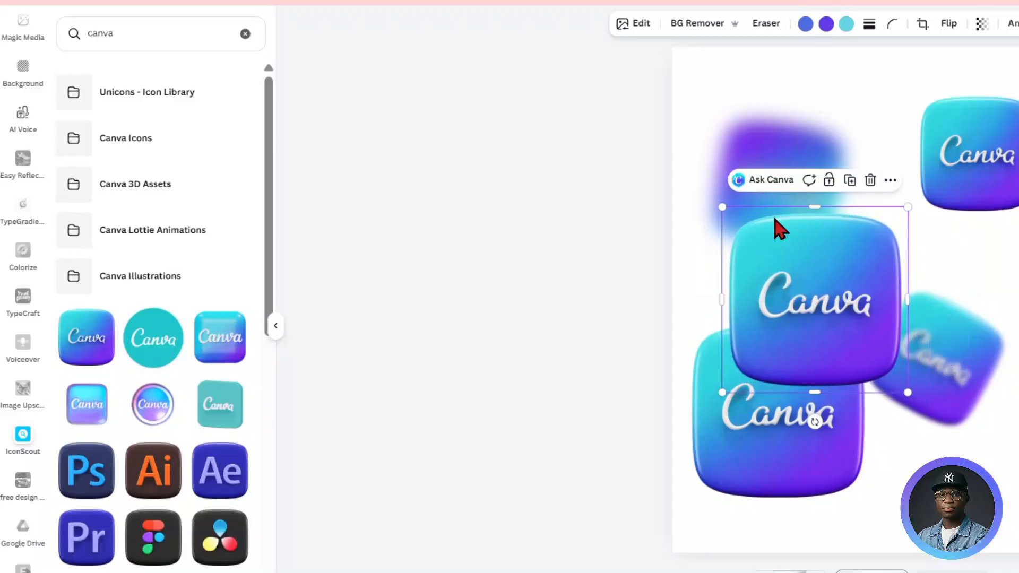
Blur the whole image of the new Canva icon at an intensity of 100.
click(631, 27)
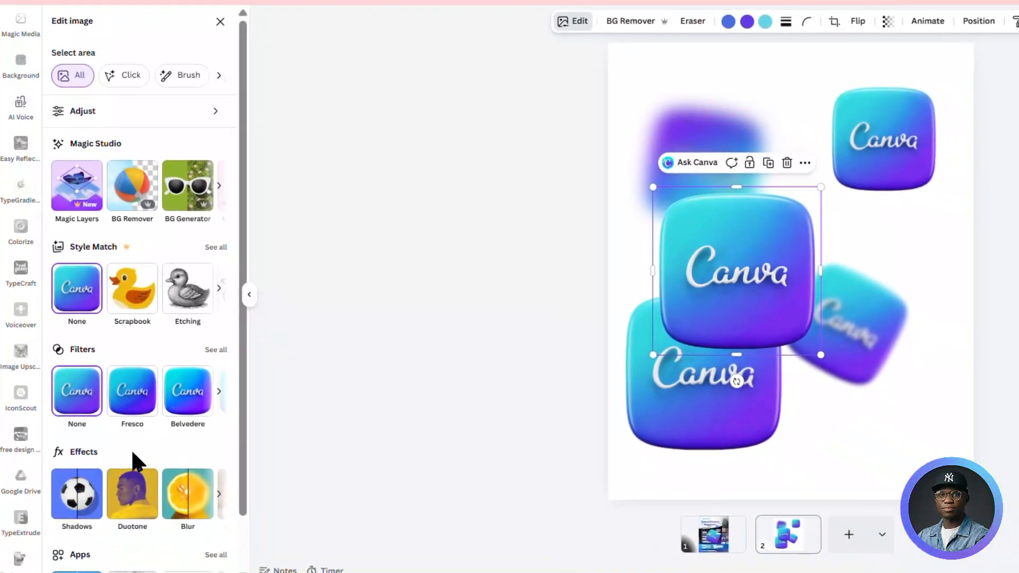
click(188, 507)
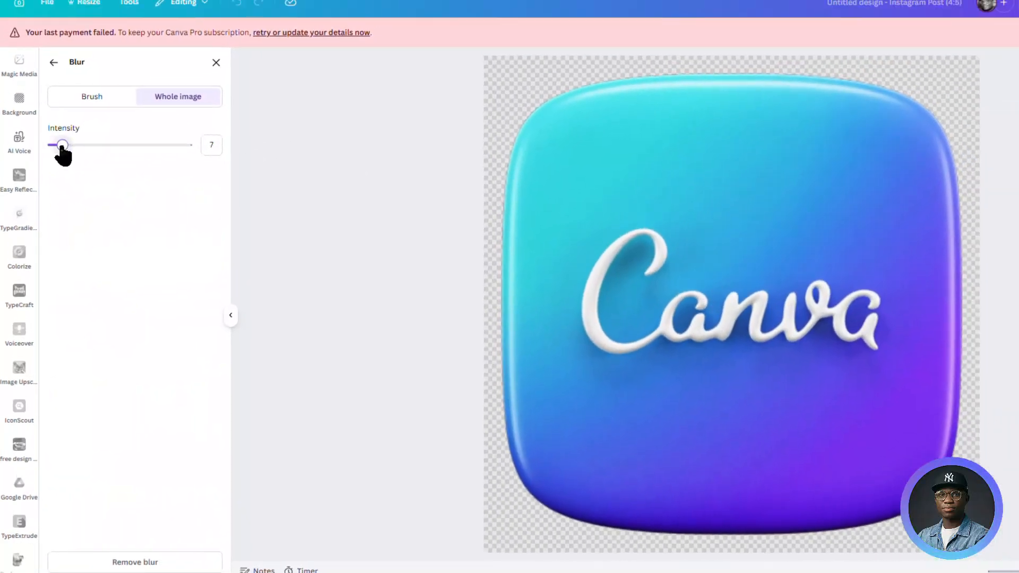
drag(58, 110, 251, 133)
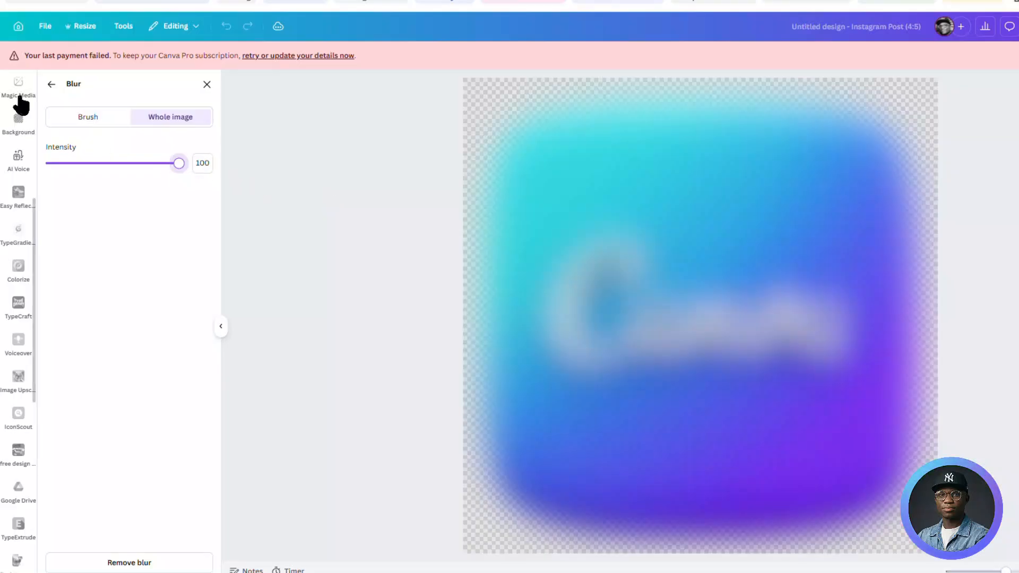
click(49, 85)
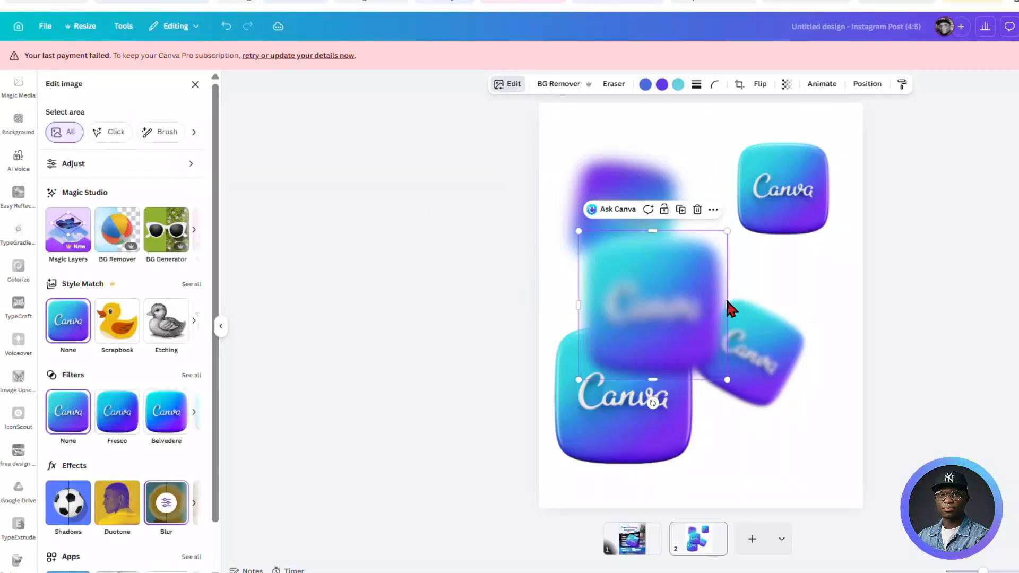
Move the blurred Canva icon from page 2 to a new page 3 and place it slightly above the centre.
click(852, 254)
drag(618, 331, 716, 380)
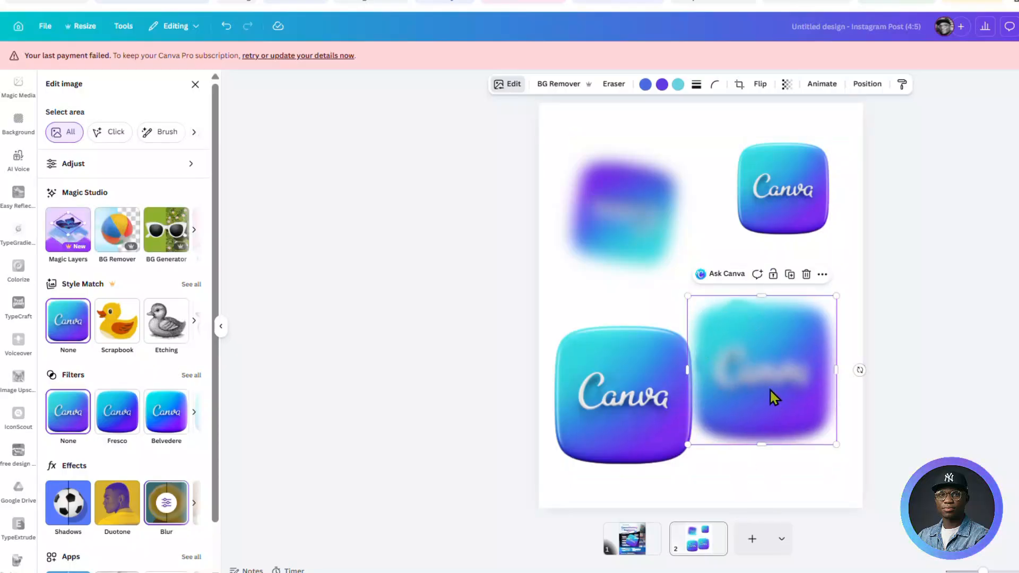
drag(770, 393, 752, 551)
drag(791, 404, 700, 286)
Try black as the background of page 3, and set it to light red #e8e0e0.
click(818, 161)
click(695, 86)
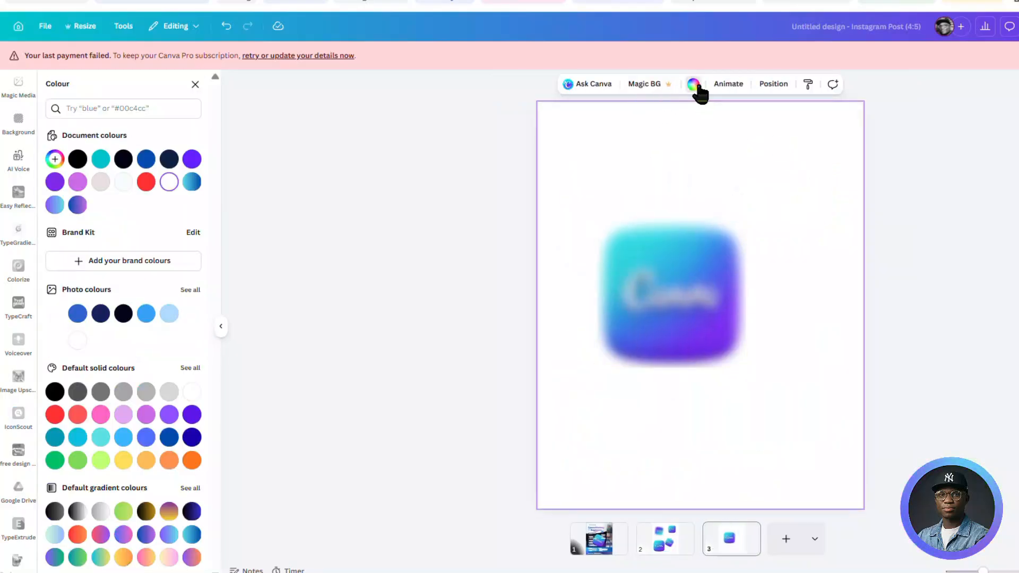
click(74, 161)
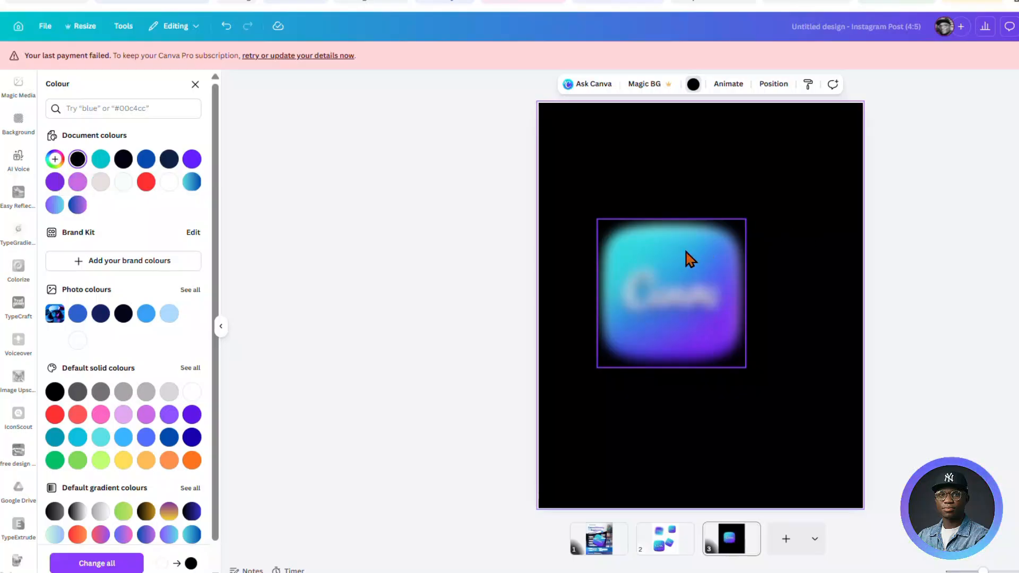
click(101, 182)
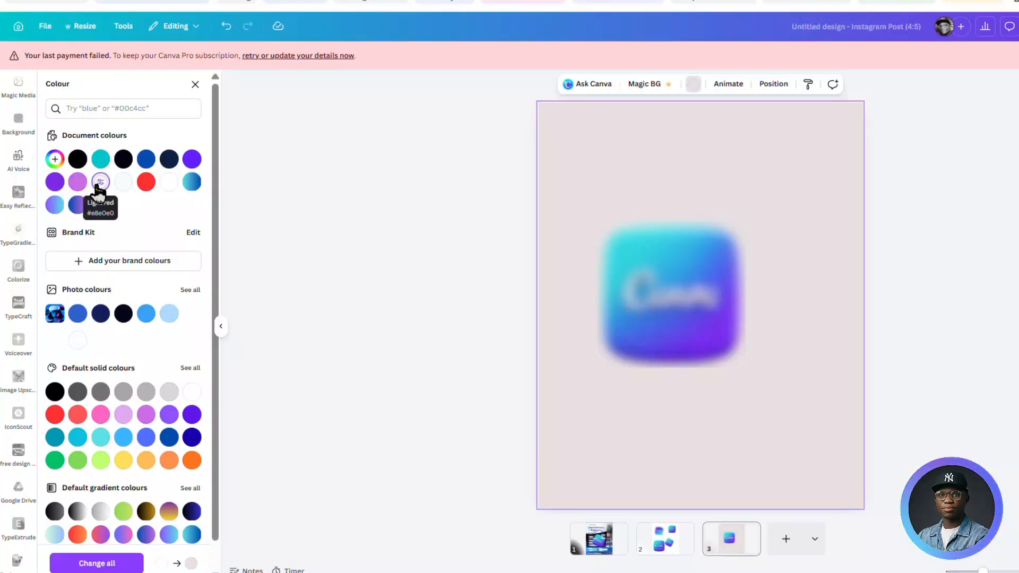
Inspect the blurred edges of the Canva icon against the page background and remove its blur effect.
scroll(737, 334, up, 3)
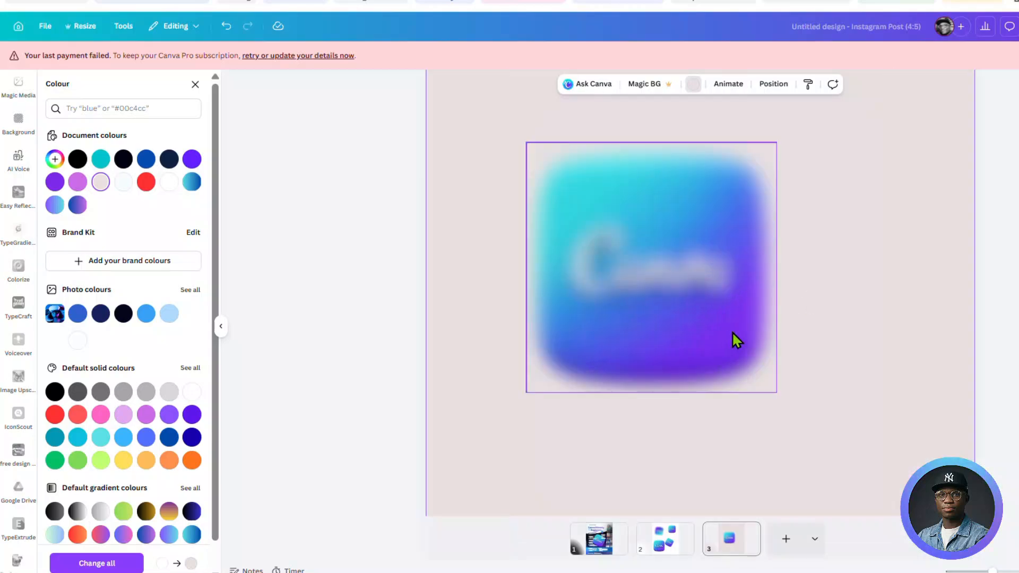
scroll(731, 332, up, 3)
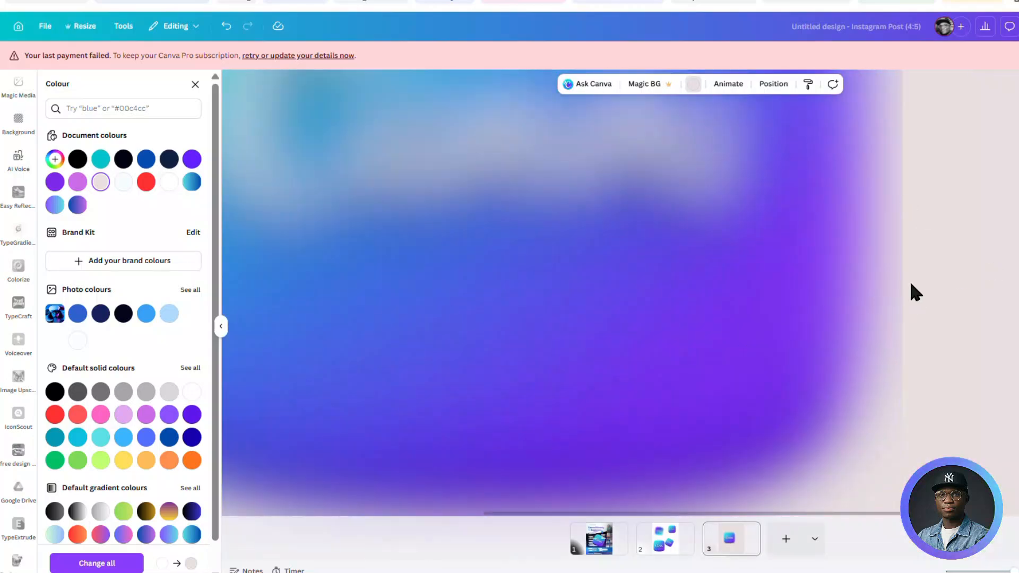
scroll(880, 287, down, 3)
scroll(871, 253, down, 2)
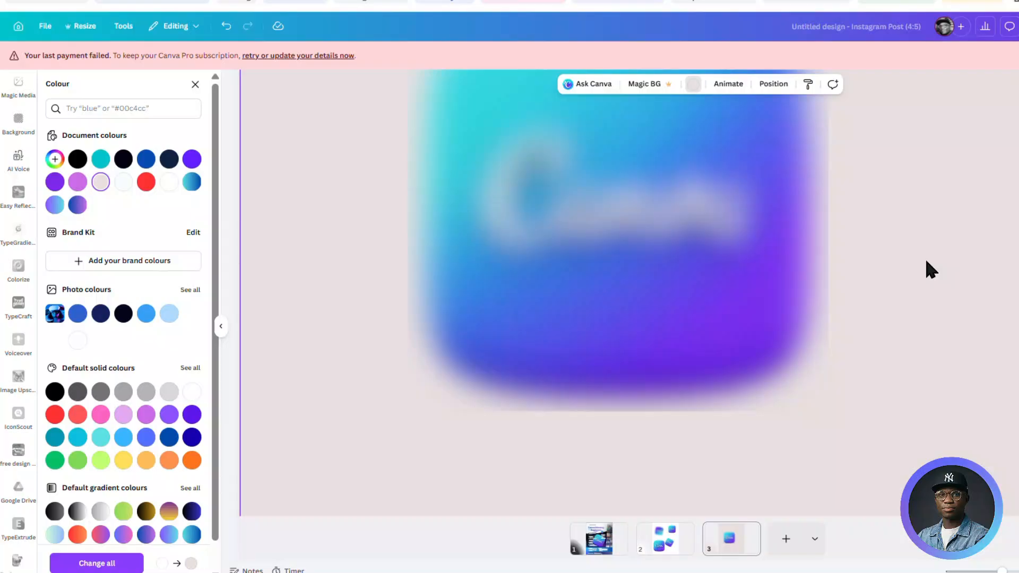
scroll(750, 272, down, 5)
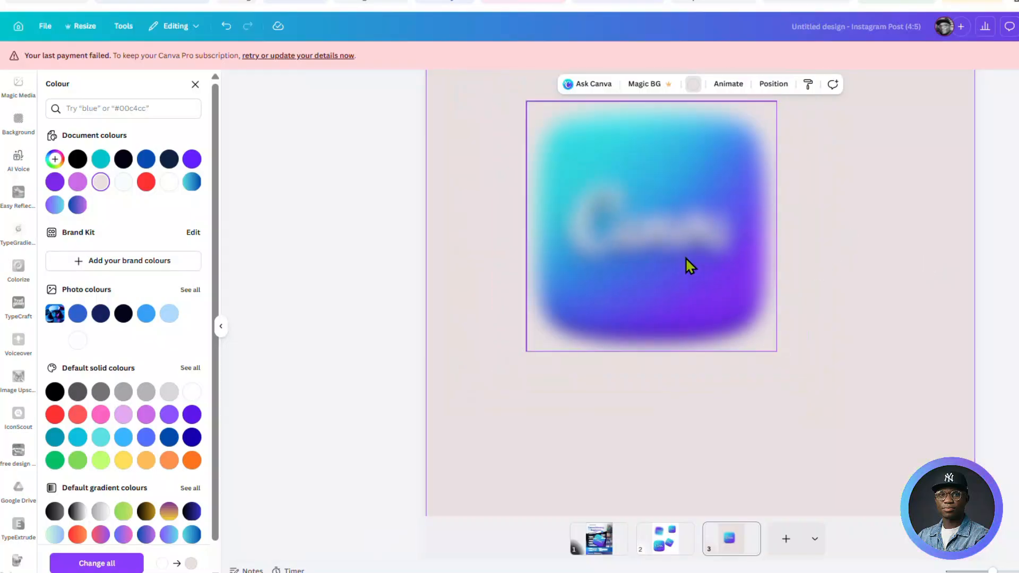
click(685, 262)
click(505, 86)
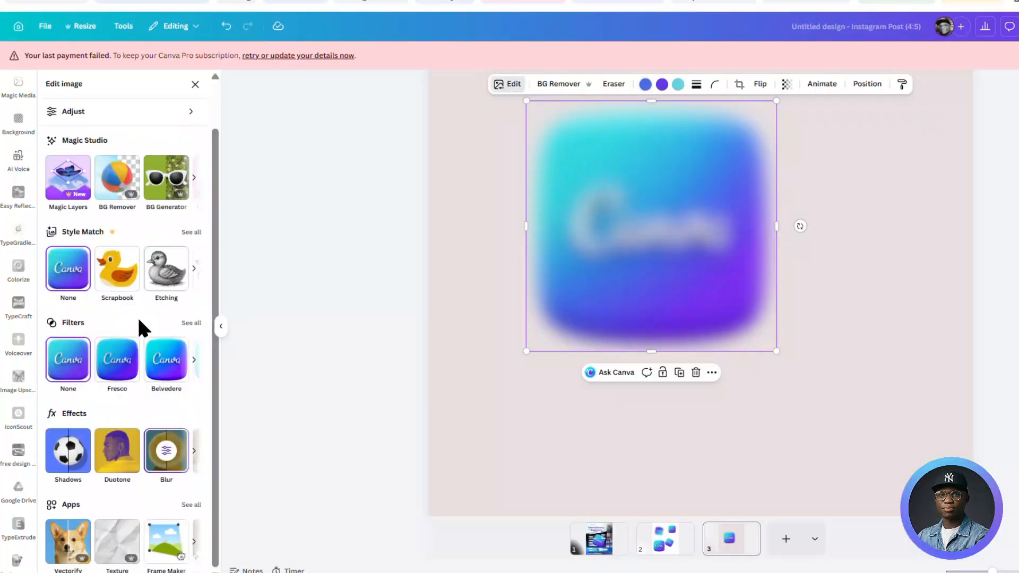
click(166, 451)
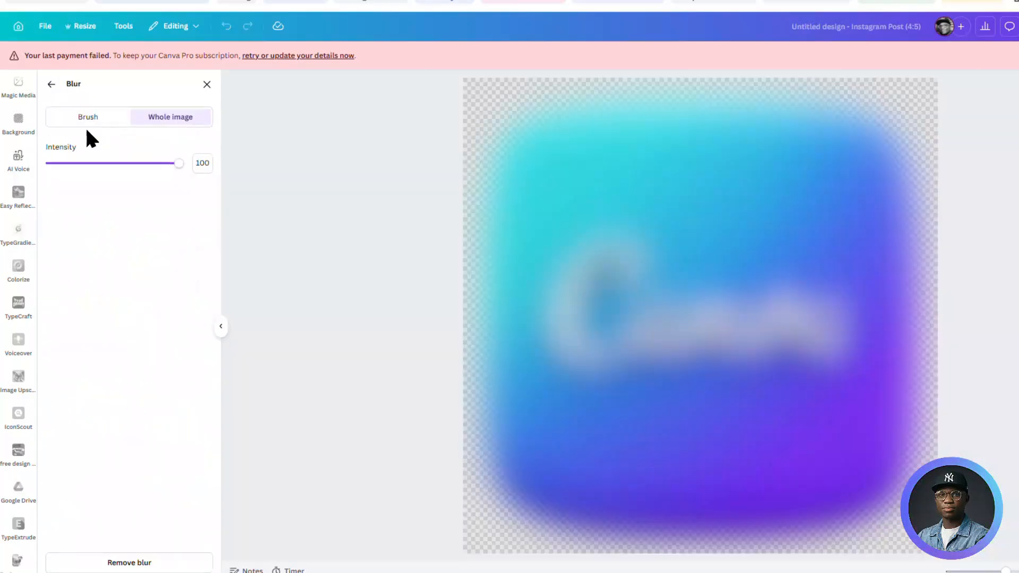
click(132, 565)
click(53, 88)
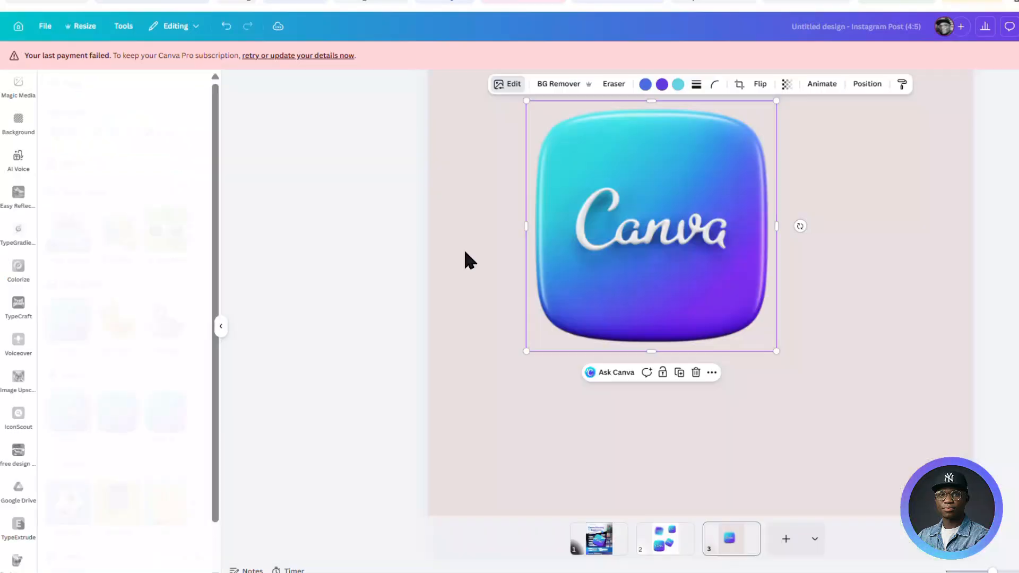
Centre the sharp Canva icon on page 3 and enlarge it to about two thirds of the page width.
drag(684, 307, 705, 316)
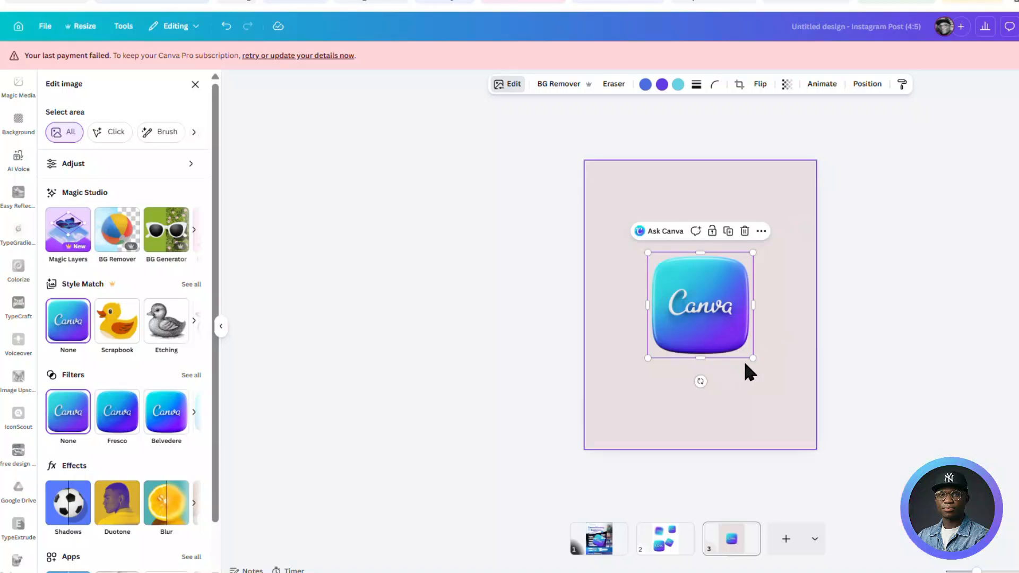
drag(752, 360, 785, 390)
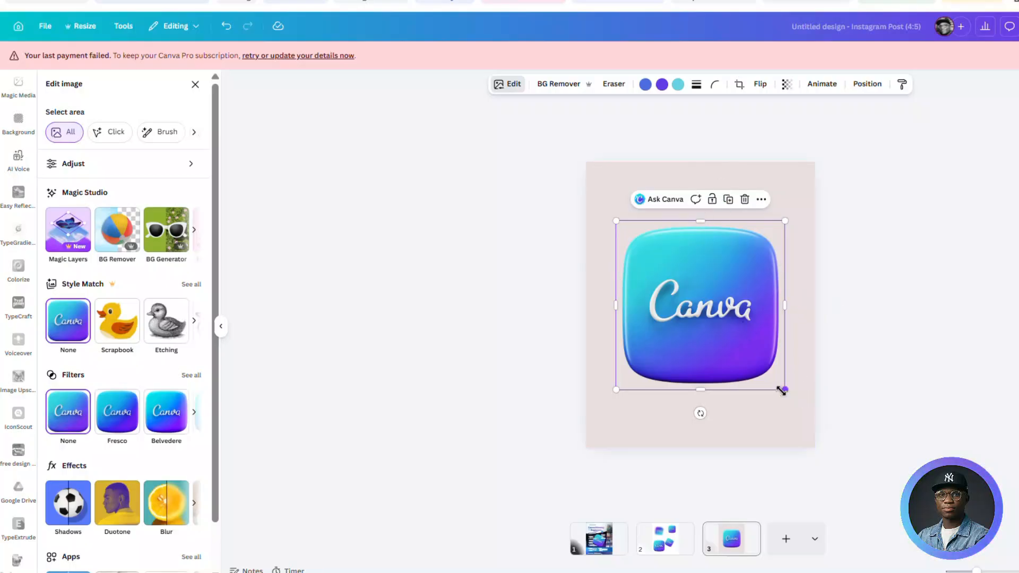
drag(781, 391, 774, 386)
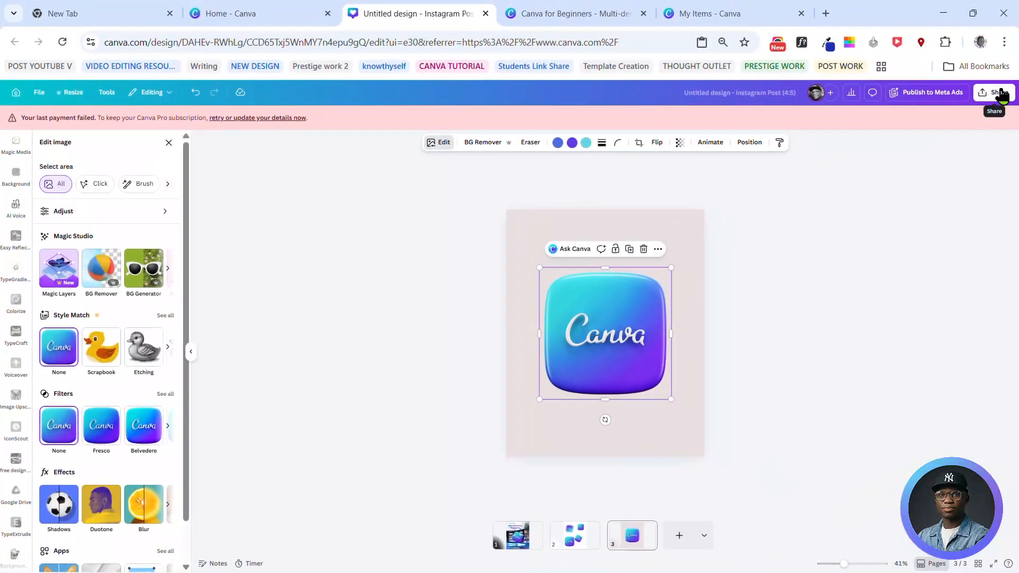
Download only the current page (Page 3) as a PNG at size 1 with a transparent background.
click(1001, 95)
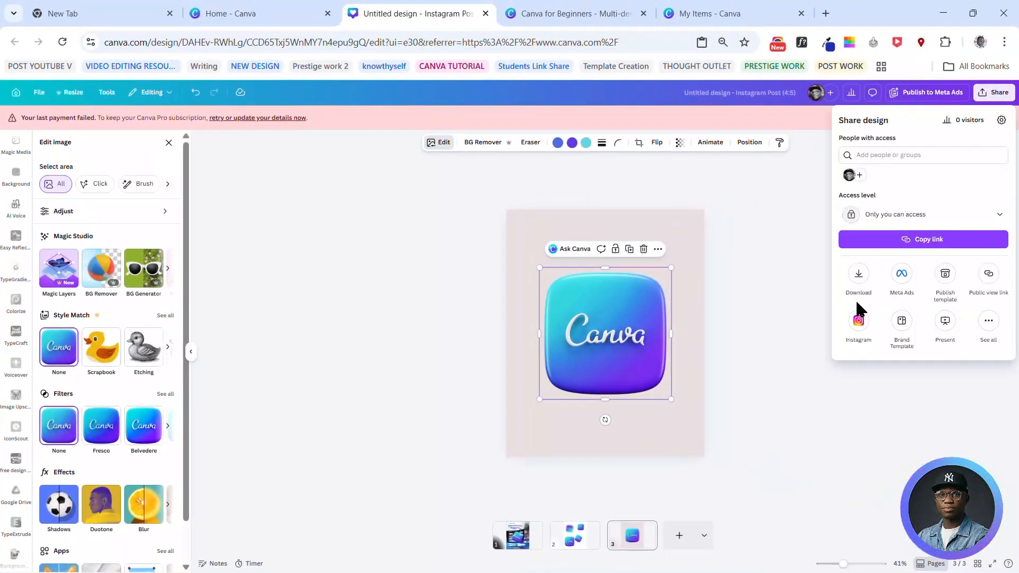
click(858, 283)
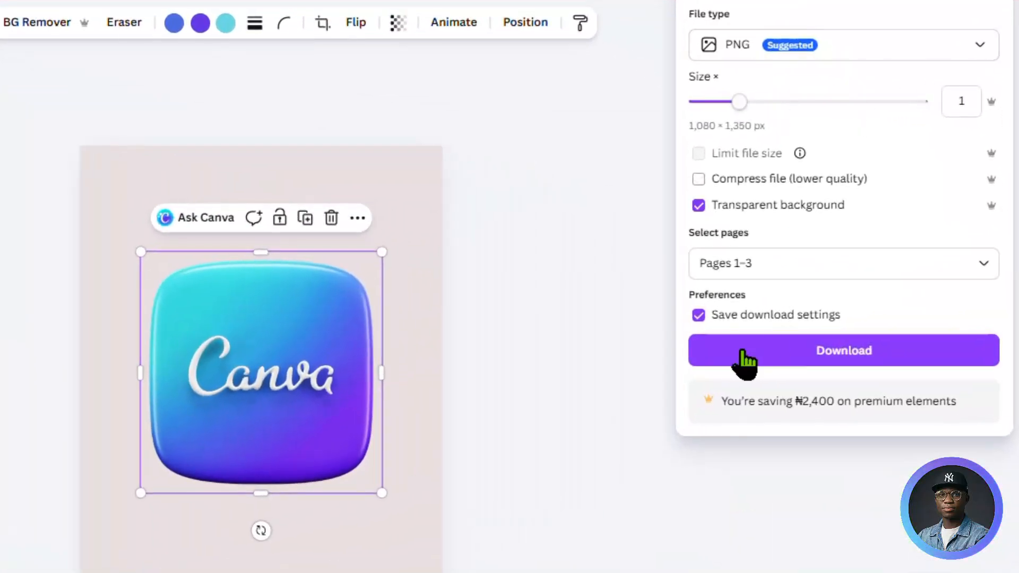
click(760, 356)
click(814, 265)
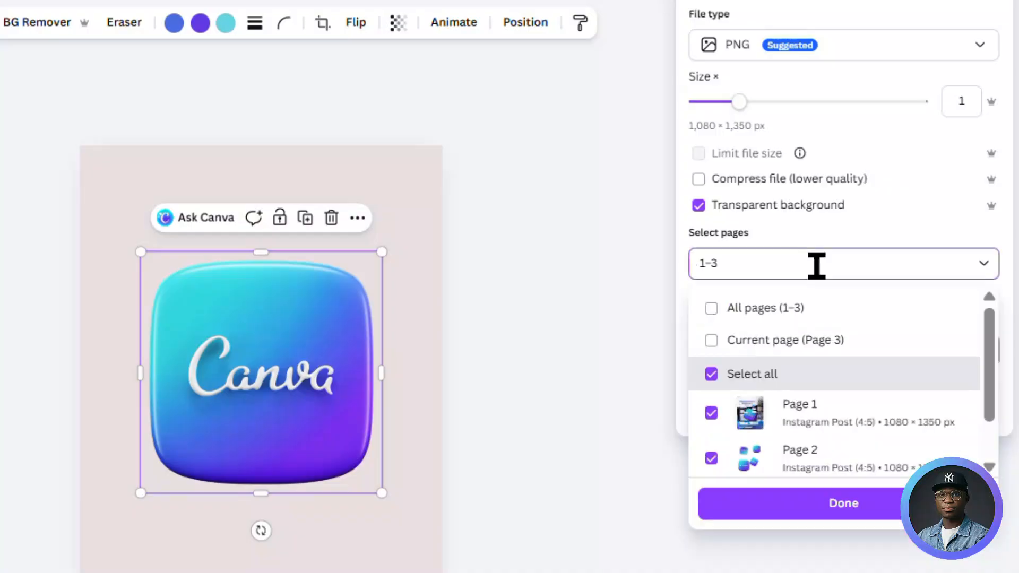
click(768, 342)
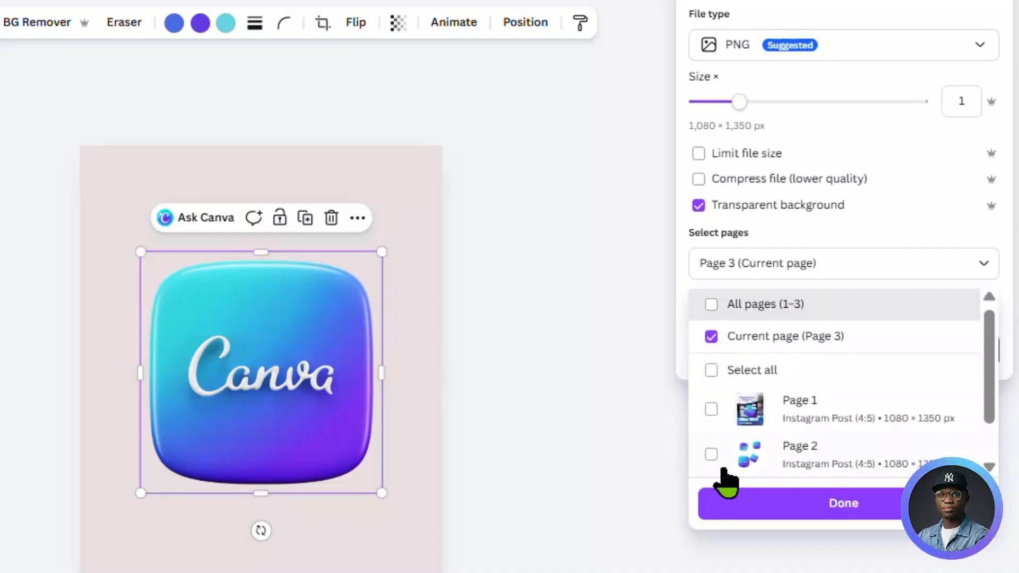
click(763, 504)
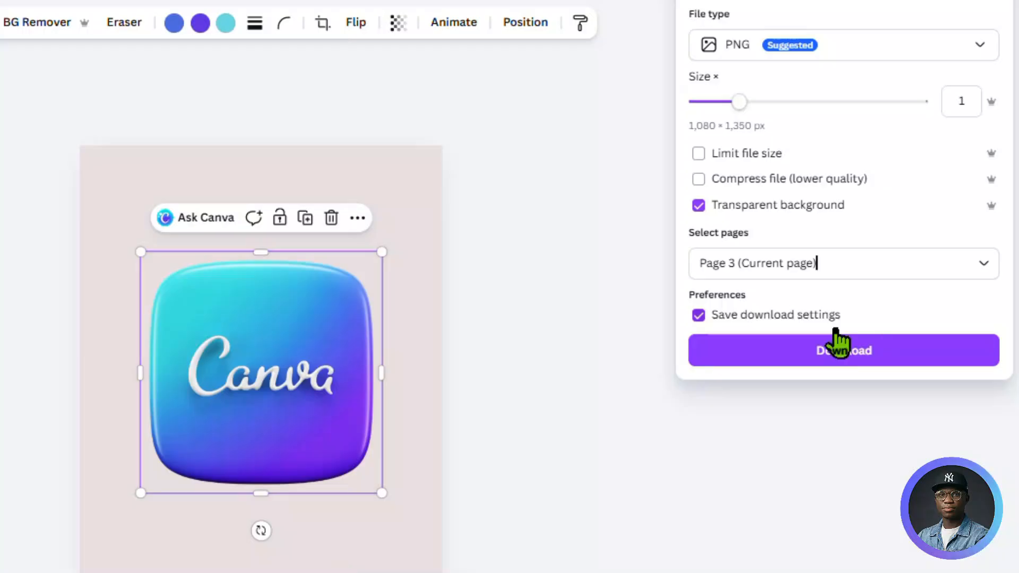
click(833, 347)
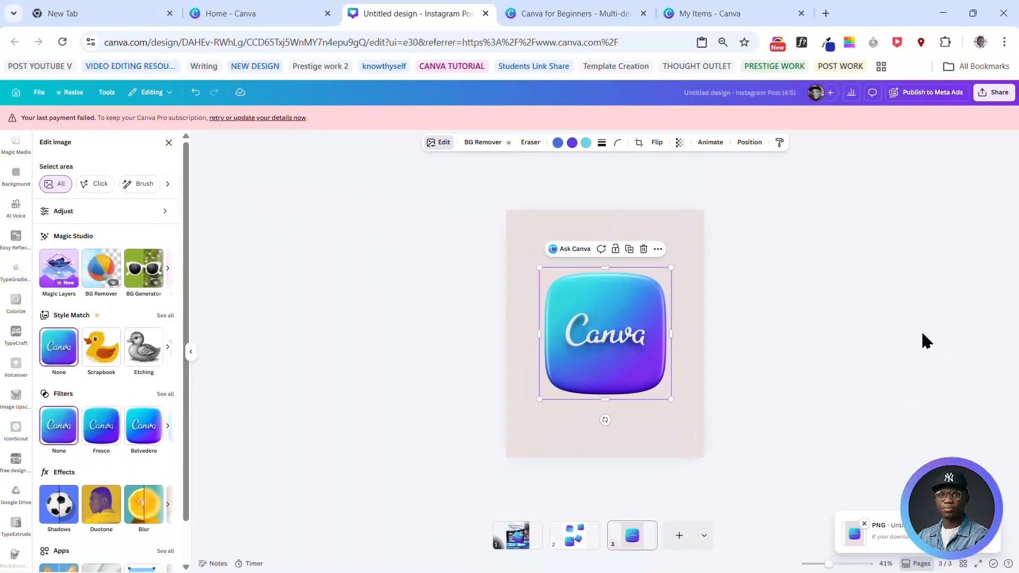
Place the downloaded PNG on page 3, overlapping the upper-left part of the original Canva icon.
drag(848, 79, 606, 298)
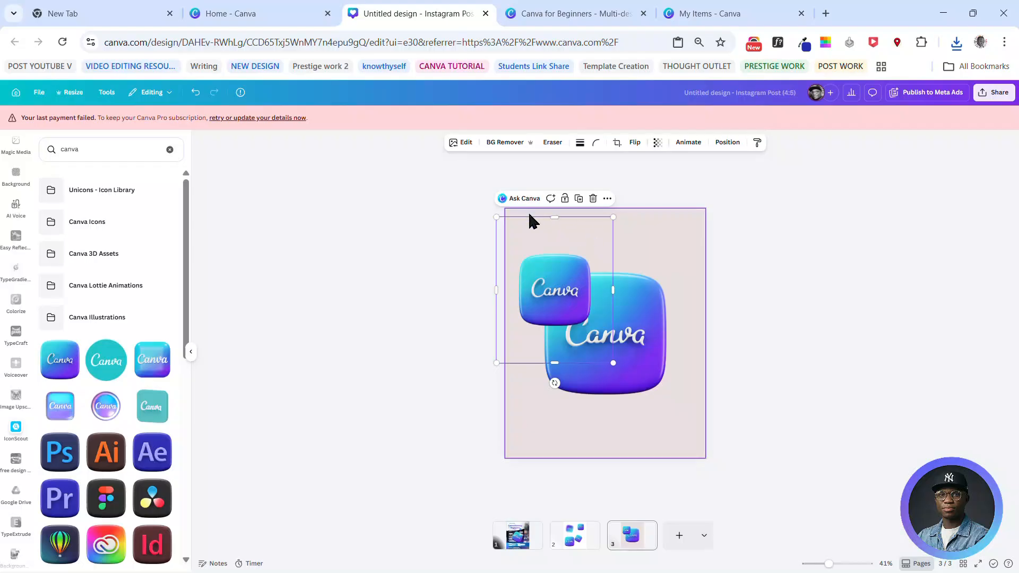
Blur the whole placed Canva PNG on page 3 at intensity 100.
click(642, 344)
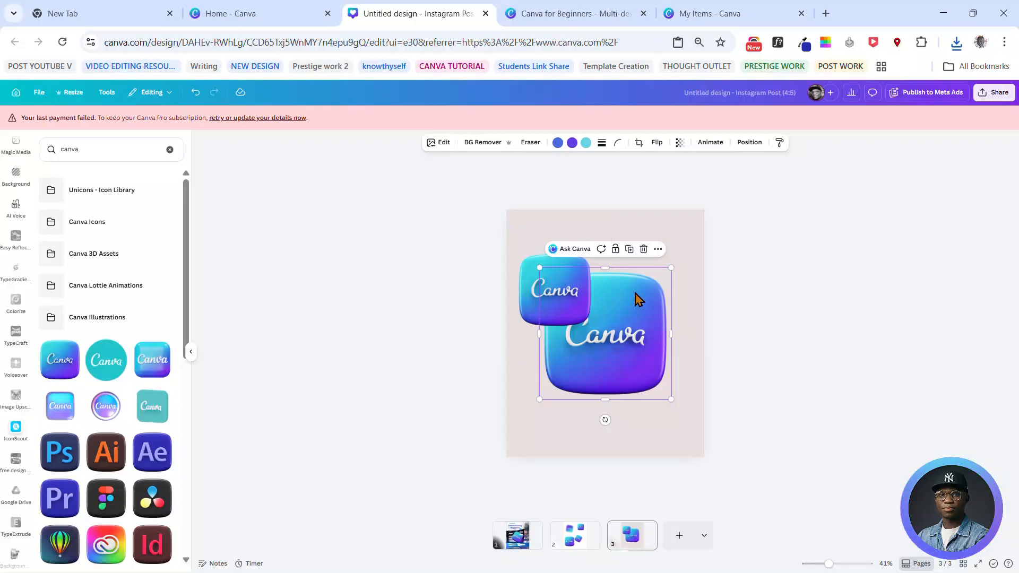
key(ctrl+plus)
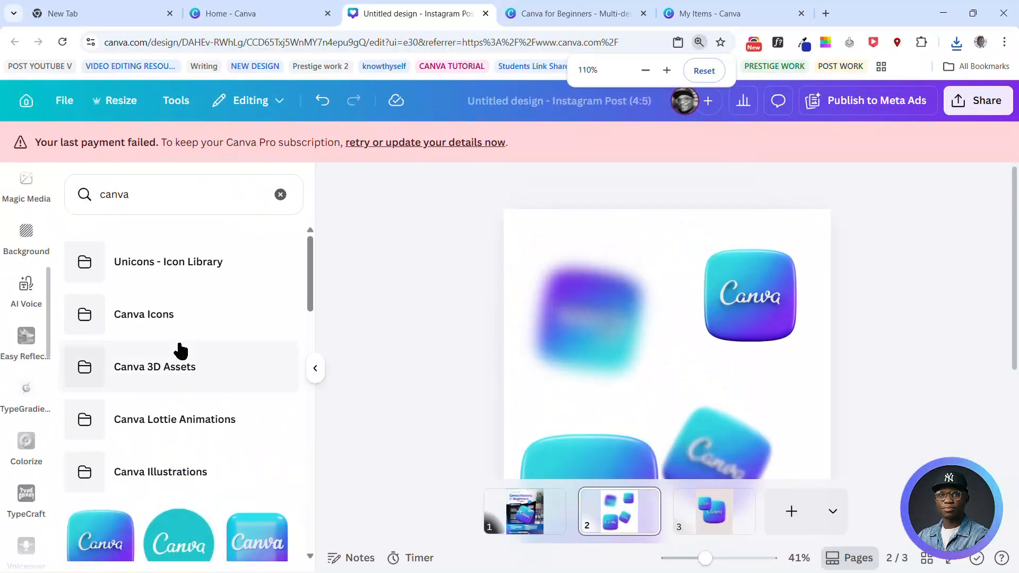
key(ctrl+minus)
key(ctrl+minus)
key(ctrl+minus)
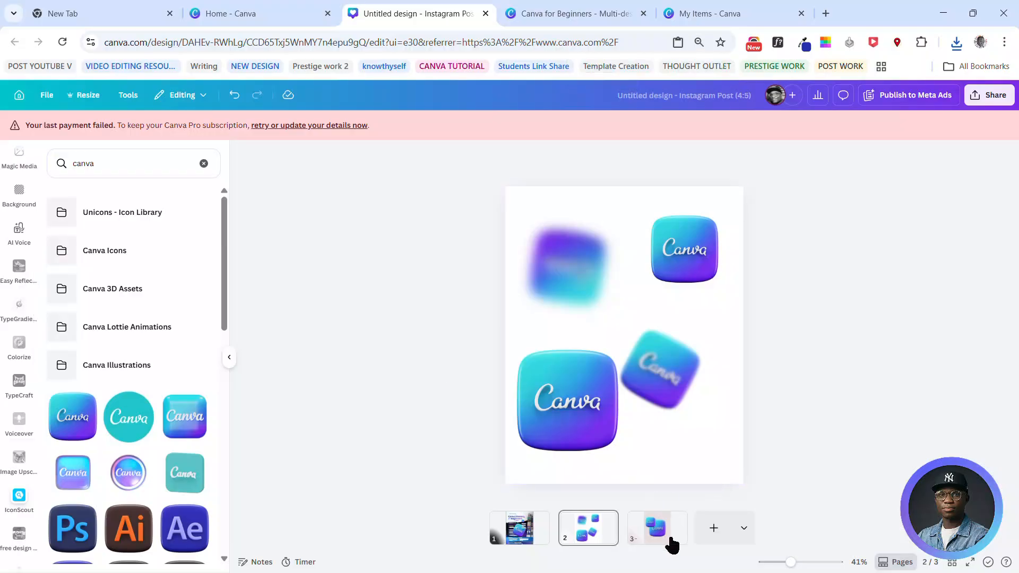
click(665, 537)
scroll(659, 320, up, 3)
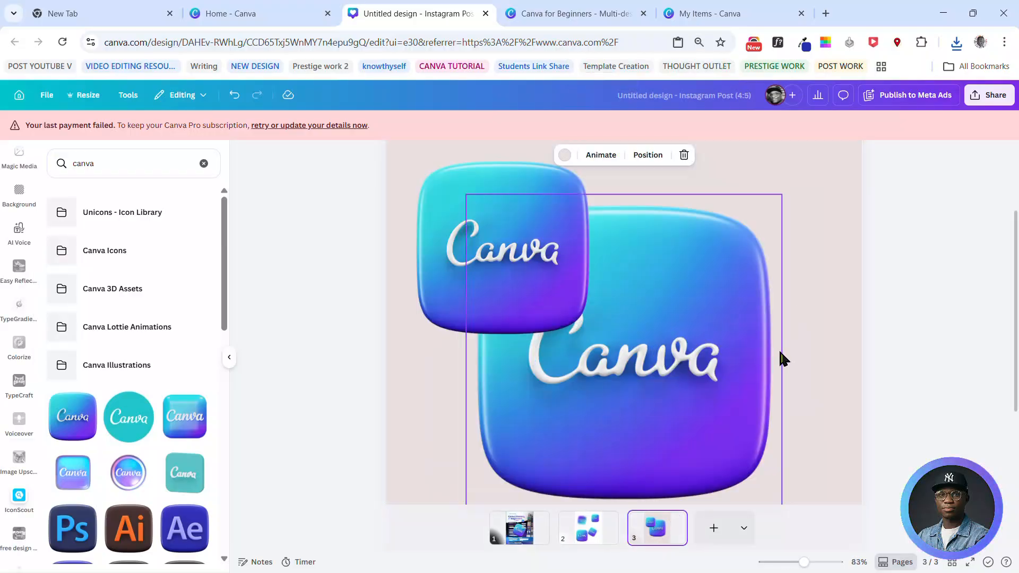
click(443, 186)
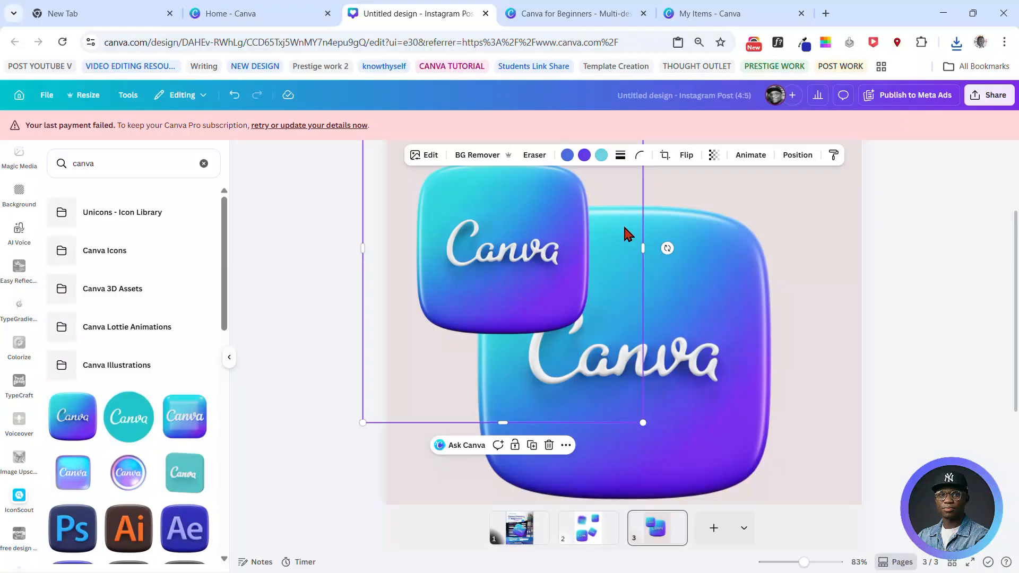
click(427, 157)
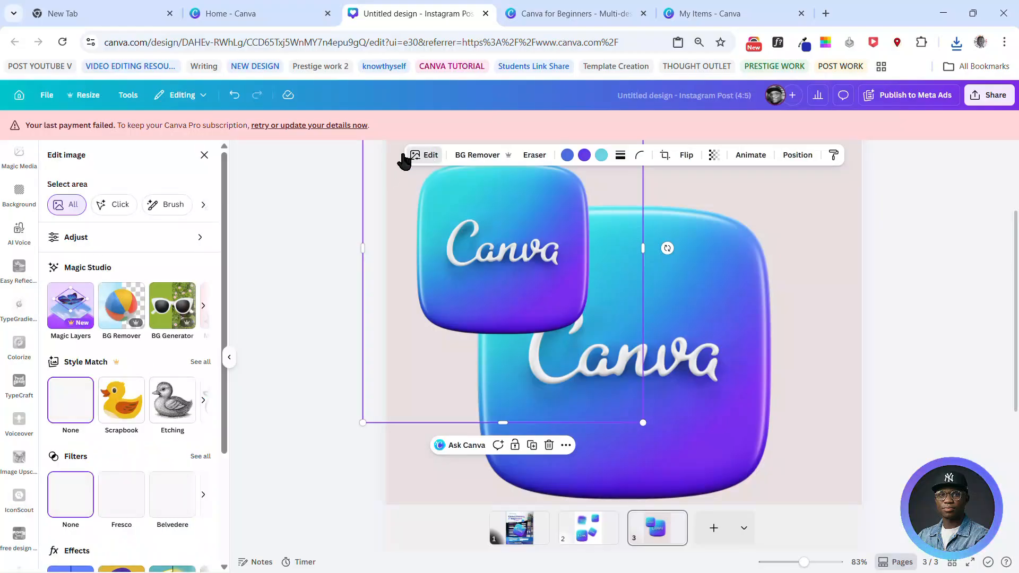
scroll(96, 448, down, 3)
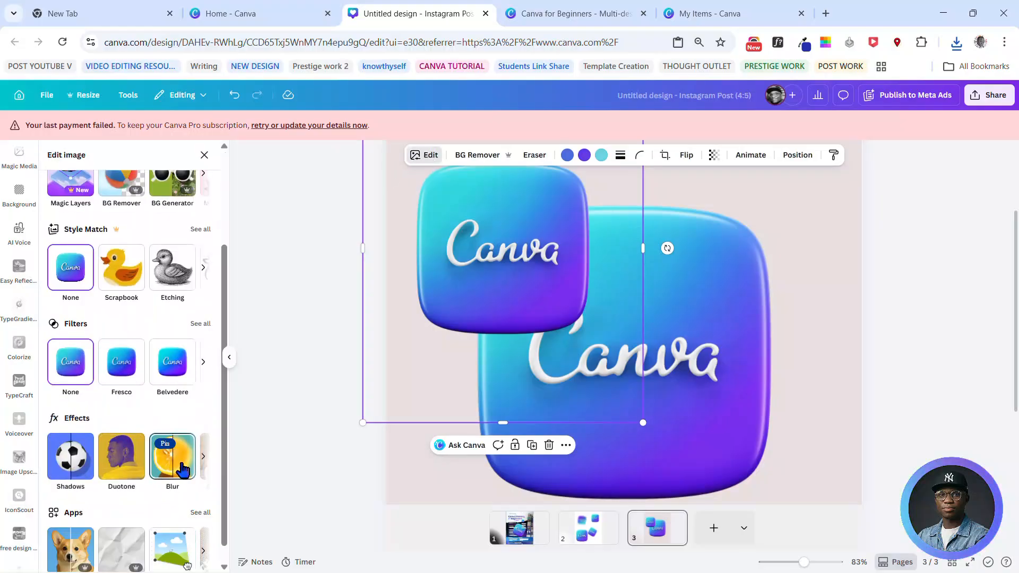
click(172, 457)
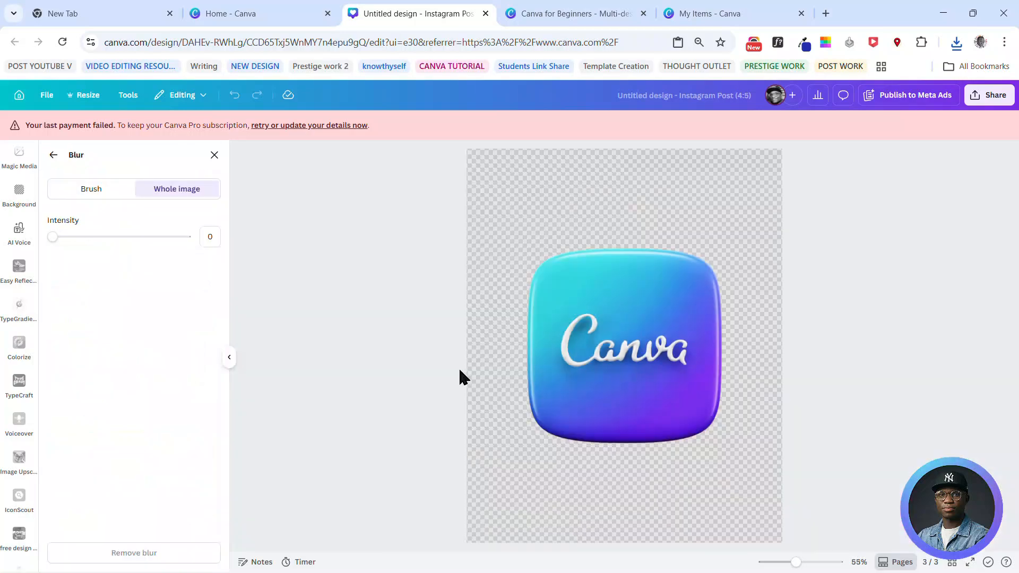
drag(52, 236, 403, 262)
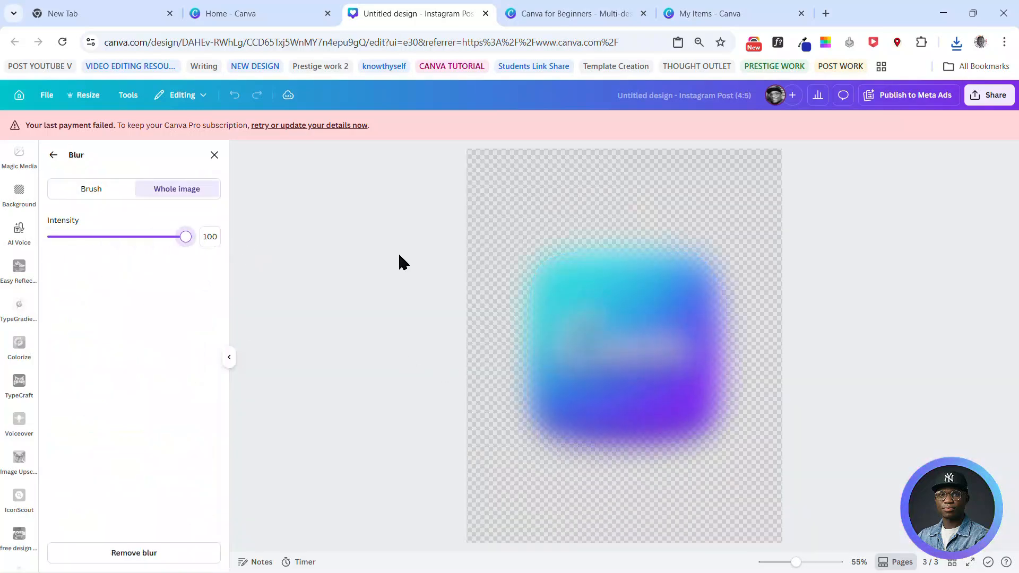
click(52, 155)
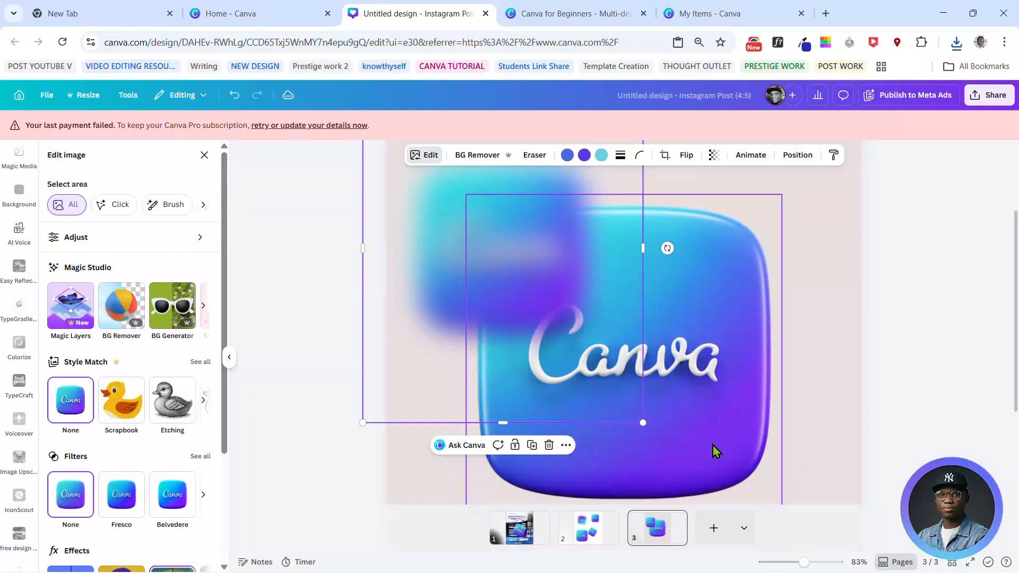
Copy the style of the blurred PNG onto the large original Canva icon on page 3.
click(765, 327)
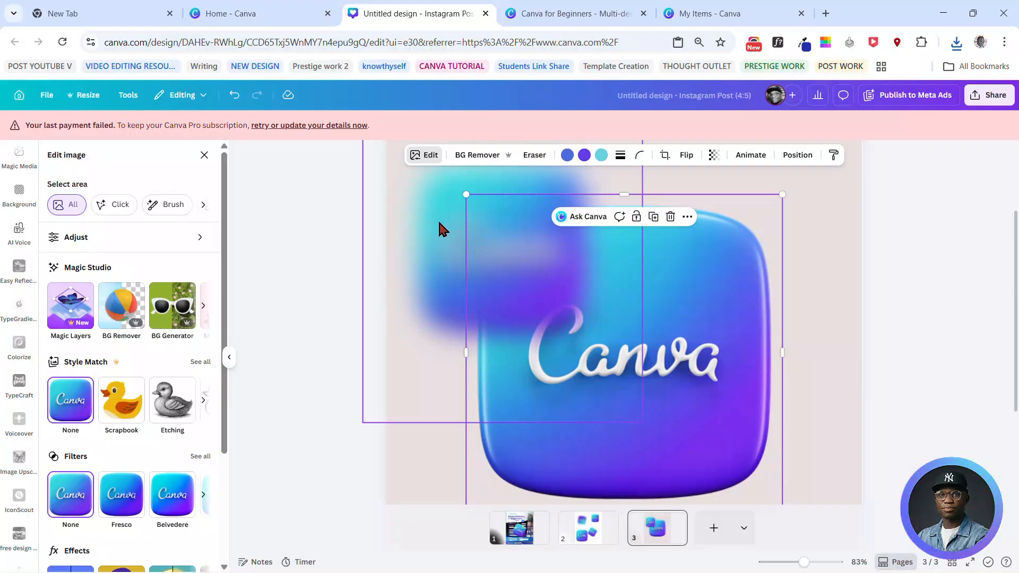
click(422, 236)
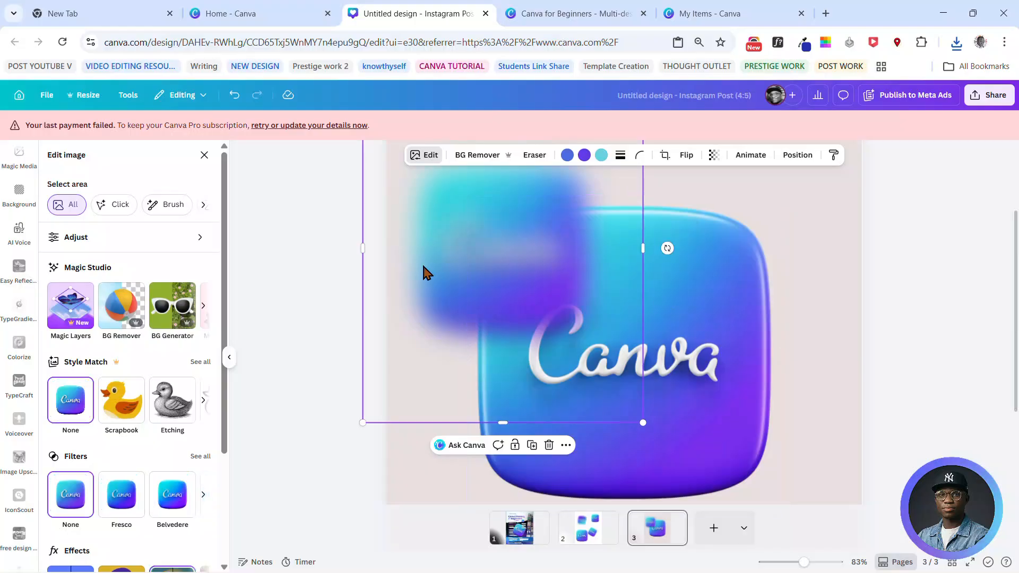
click(834, 155)
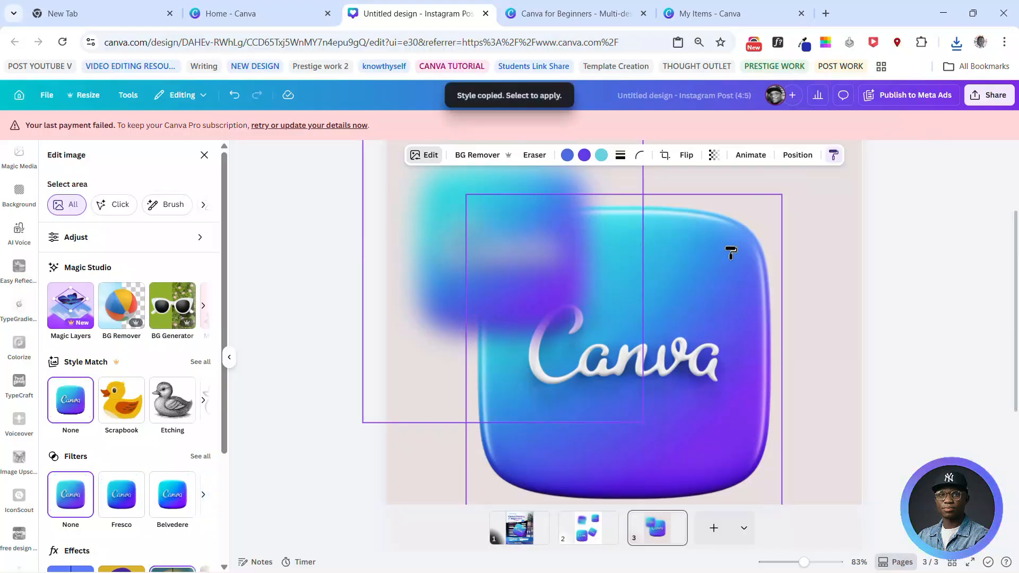
click(744, 281)
click(906, 317)
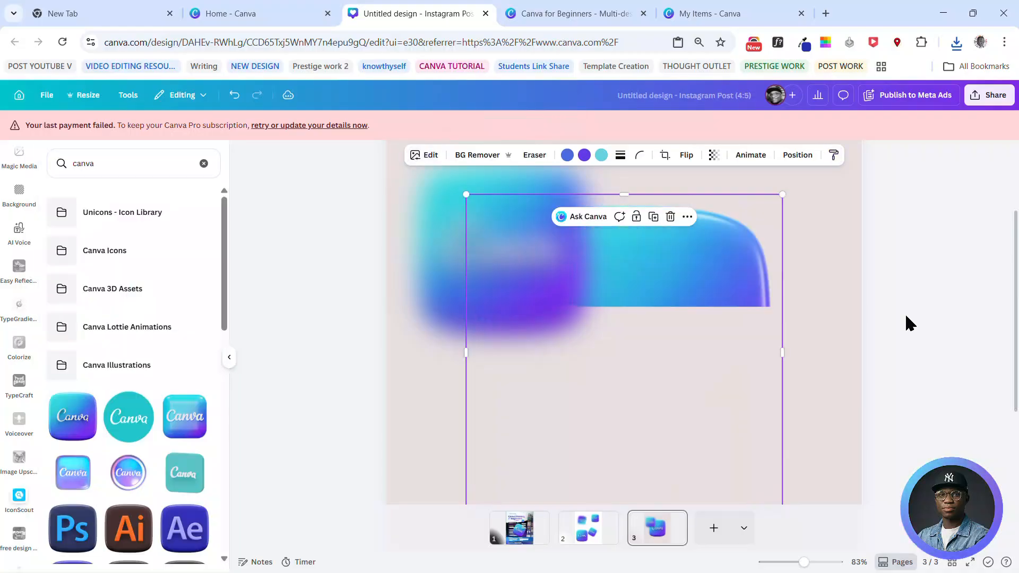
click(900, 320)
Move the blurred PNG over the upper-right part of the original icon to compare their blurred edges.
click(544, 250)
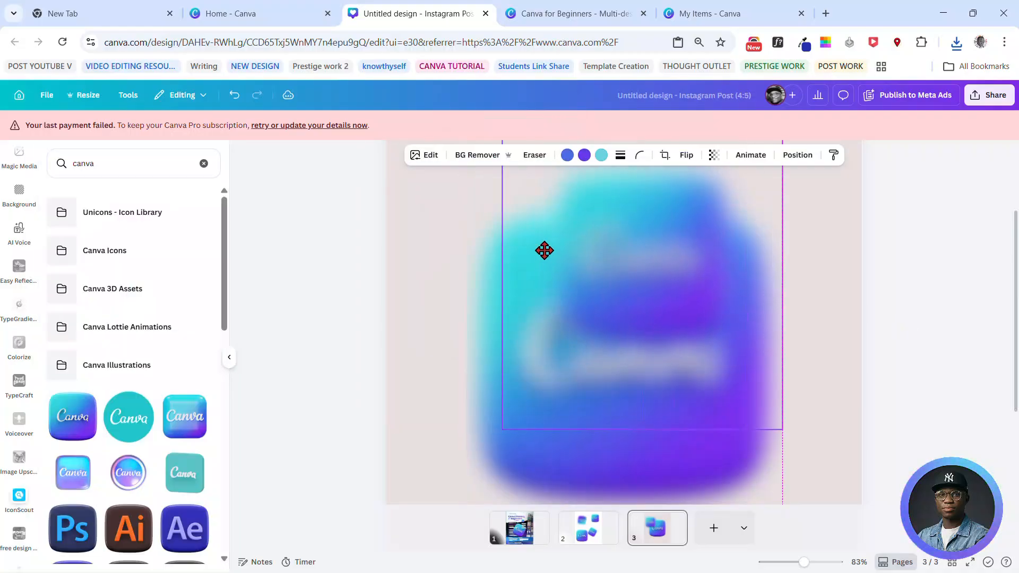
drag(546, 236, 615, 241)
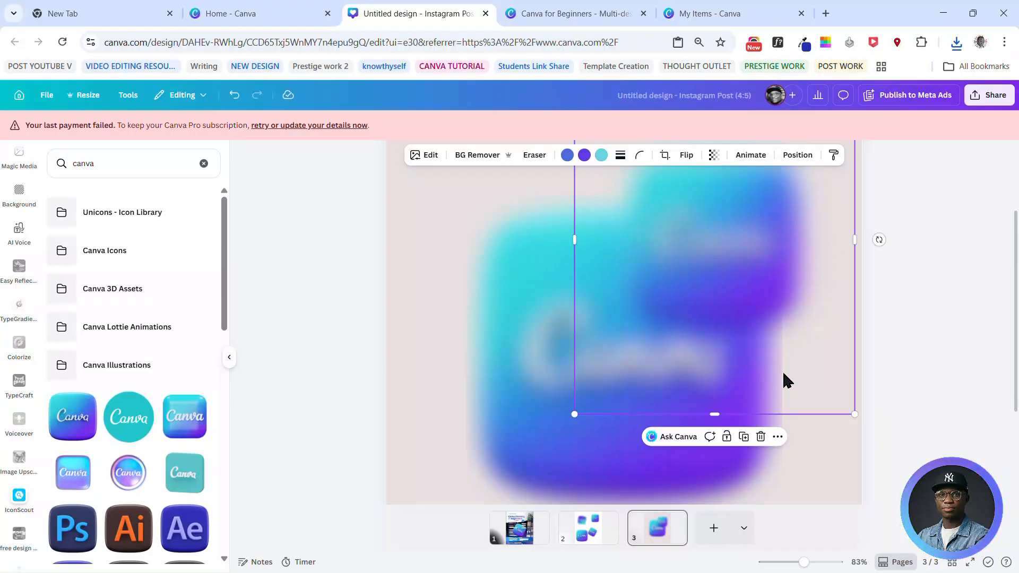
scroll(693, 285, down, 3)
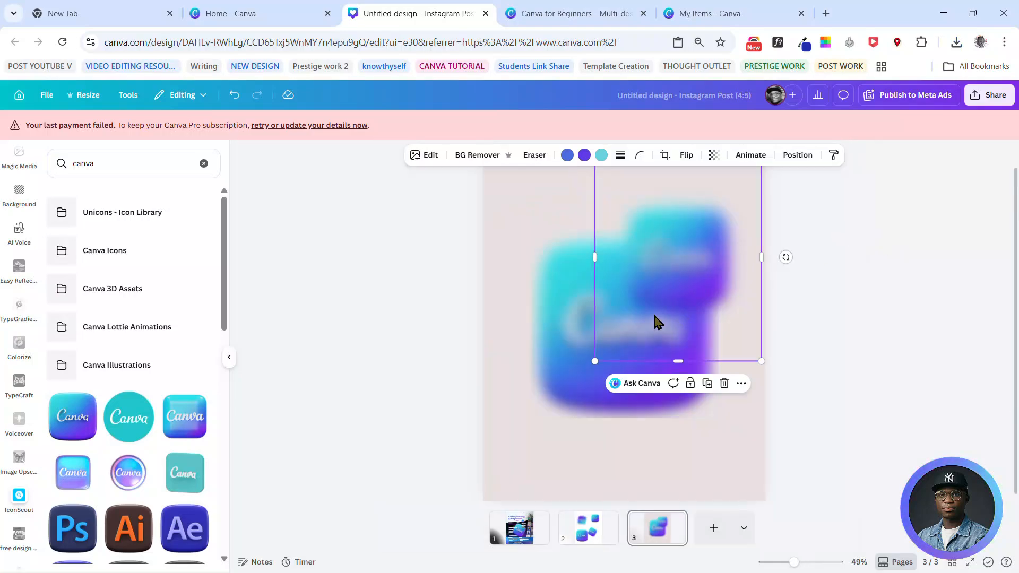
Try moving the blurred Canva icon and the large image behind the flyer strip on page 1.
click(519, 530)
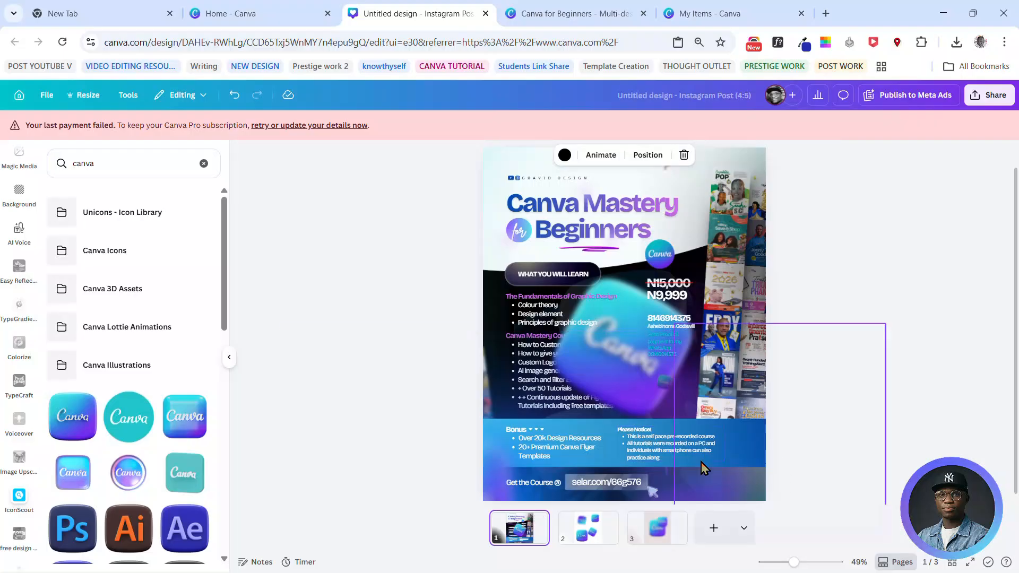
drag(631, 299, 762, 445)
click(757, 277)
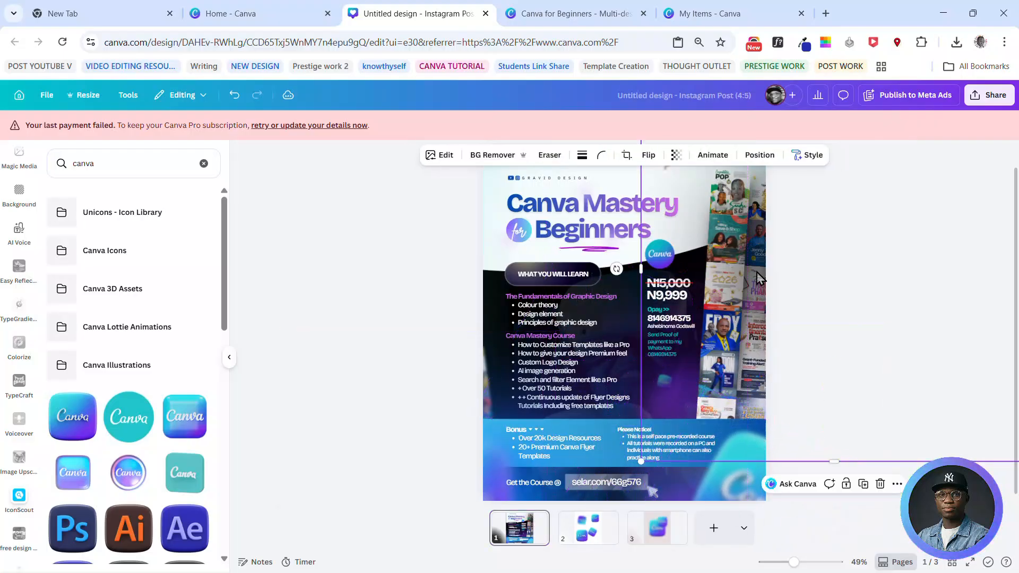
drag(751, 251, 749, 501)
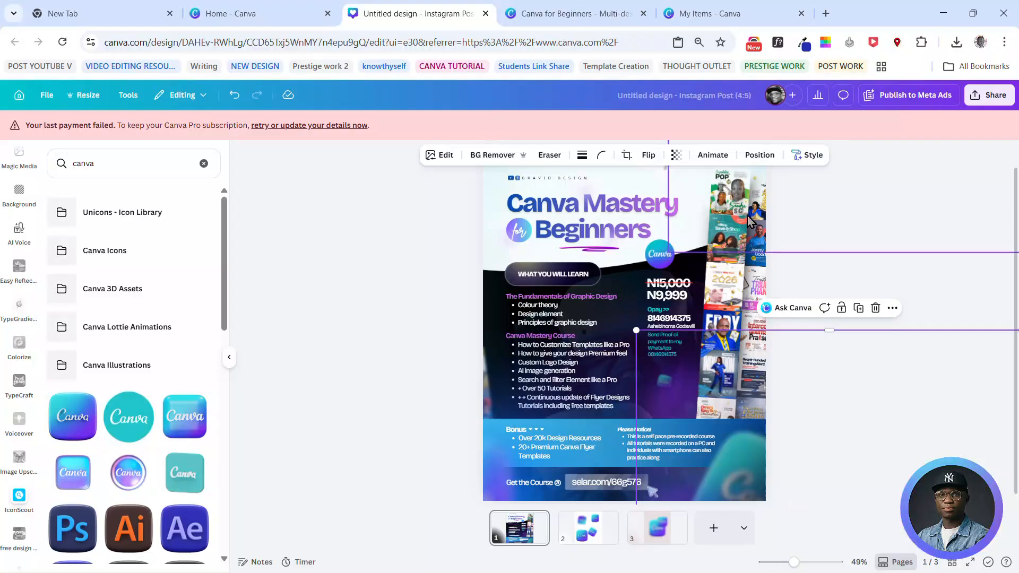
Move the 2026 and the pink flyer thumbnails from the tilted strip towards the round Canva badge on page 1.
click(731, 274)
drag(730, 274, 743, 247)
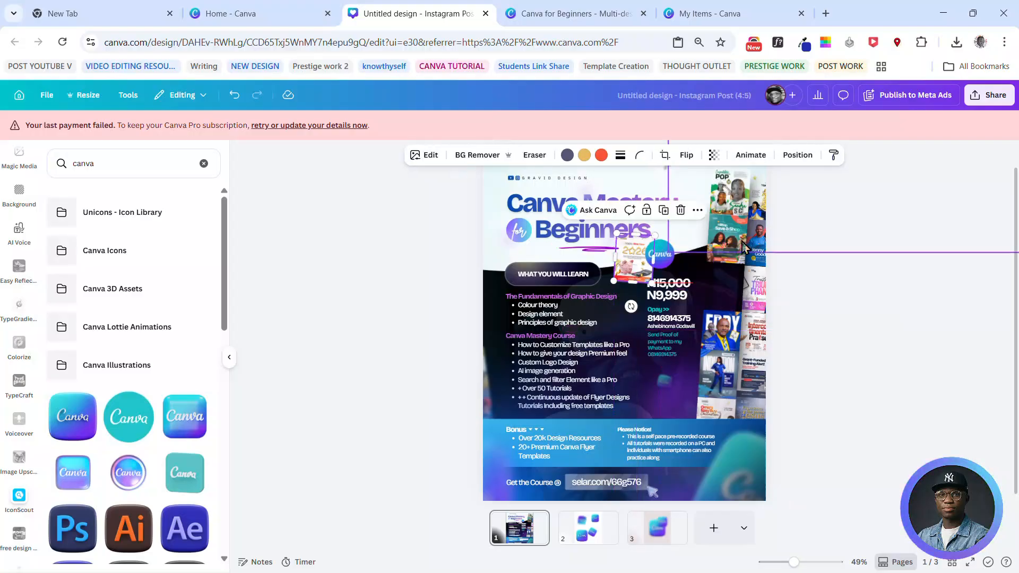
click(742, 298)
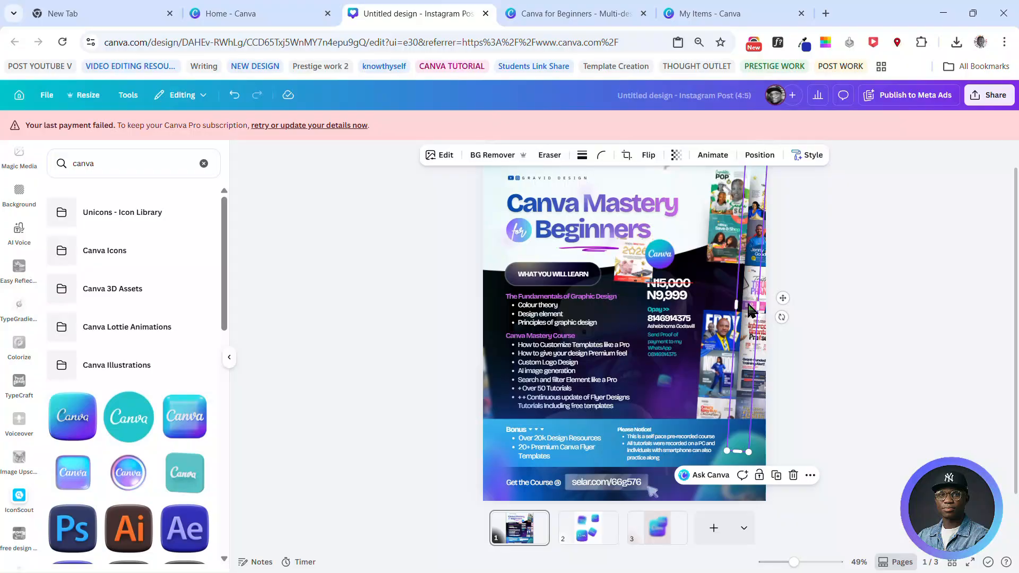
drag(748, 305, 648, 271)
click(743, 234)
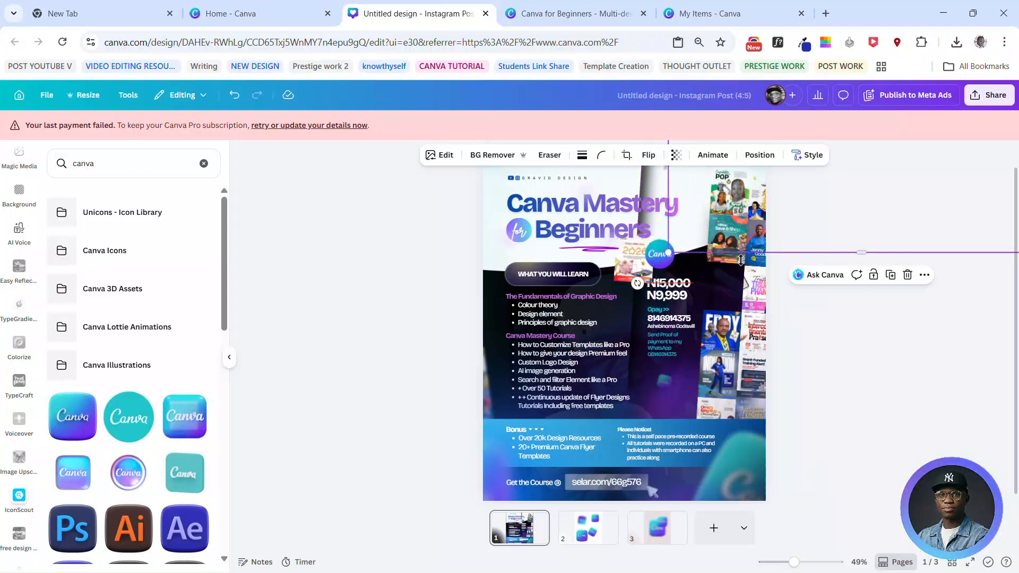
drag(756, 290, 667, 281)
click(727, 327)
Move the Fundamentals of Graphic Design text upward and pull out the blurred flyer collage behind it, and undo all the moves on page 1.
click(594, 314)
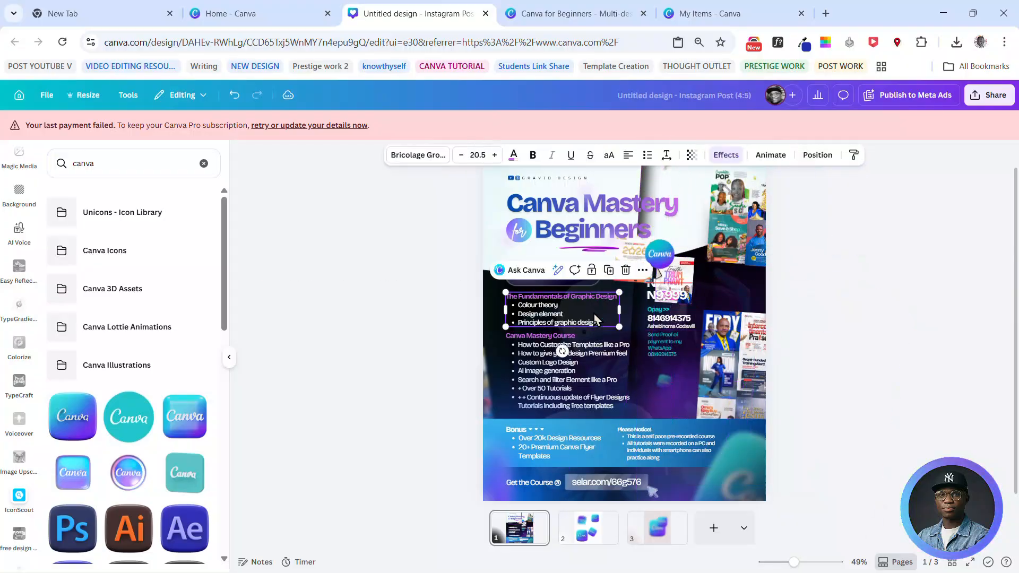
drag(594, 315, 612, 270)
click(567, 359)
drag(541, 382, 427, 322)
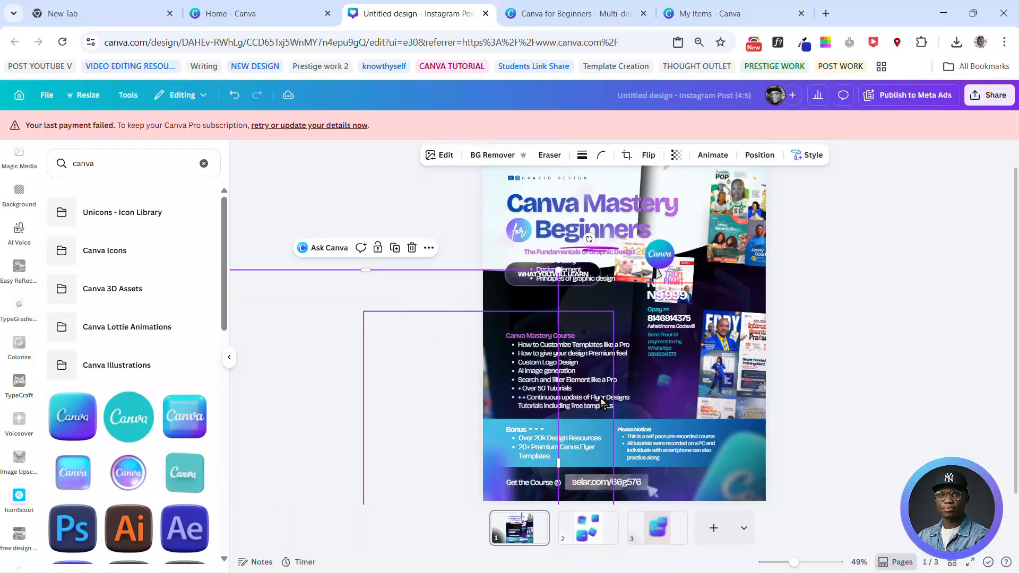
drag(581, 405, 613, 343)
drag(588, 391, 684, 327)
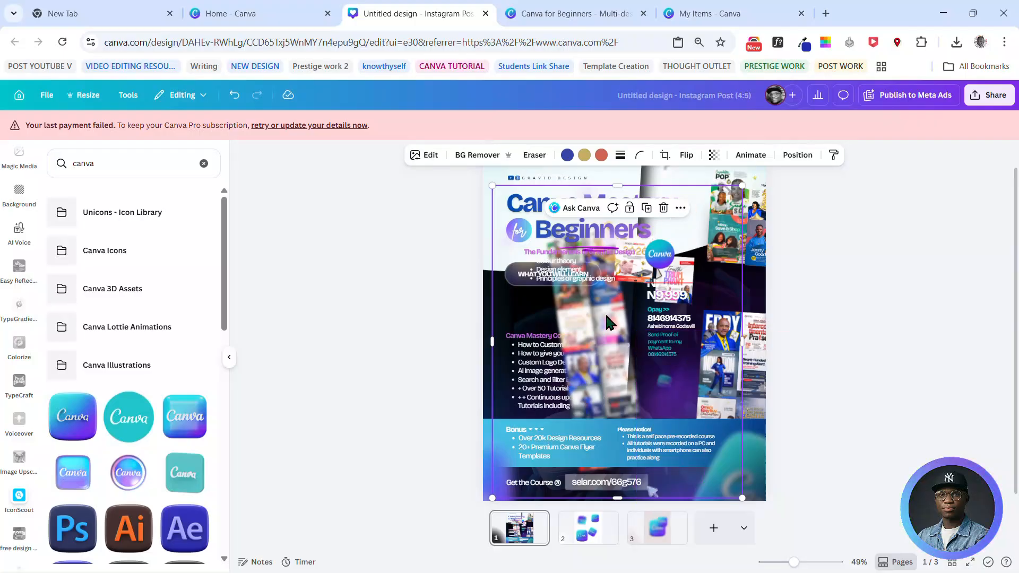
drag(606, 321, 522, 296)
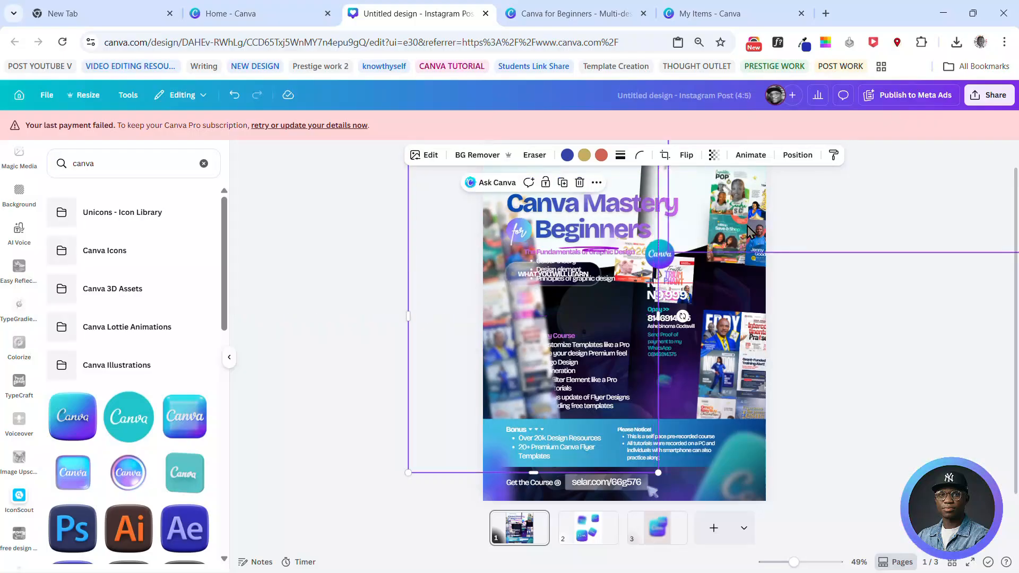
key(ctrl+z)
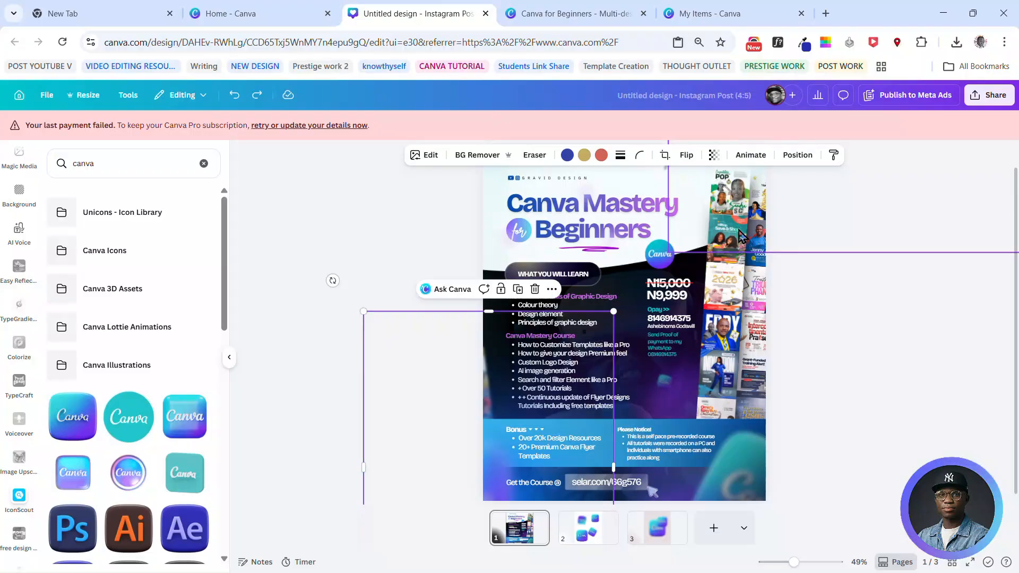
Copy all the flyer thumbnail layers and thin shadow layers of page 1's tilted strip onto a new page 4.
click(797, 155)
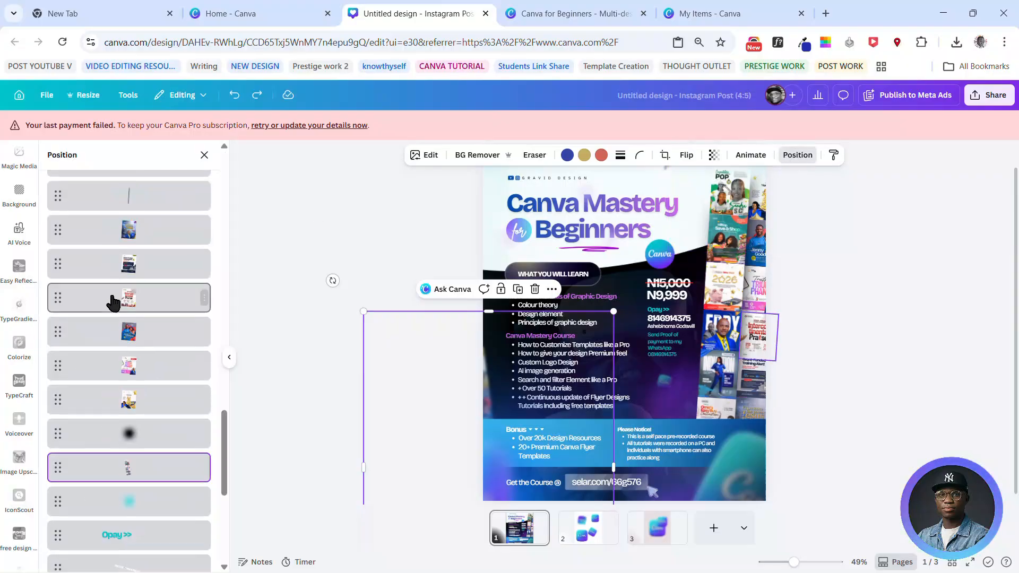
click(154, 345)
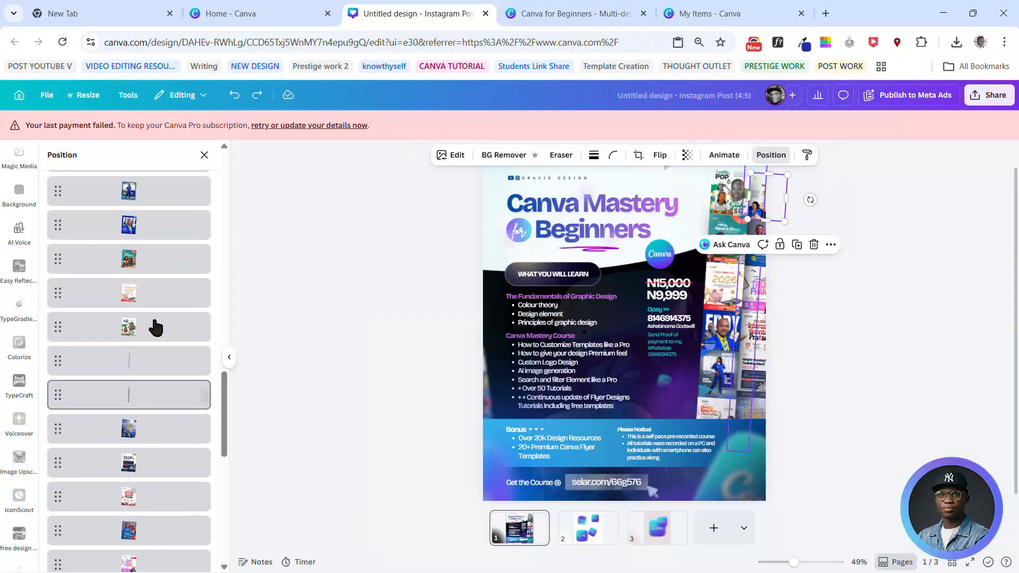
scroll(167, 219, up, 1)
shift+click(167, 220)
scroll(141, 274, up, 1)
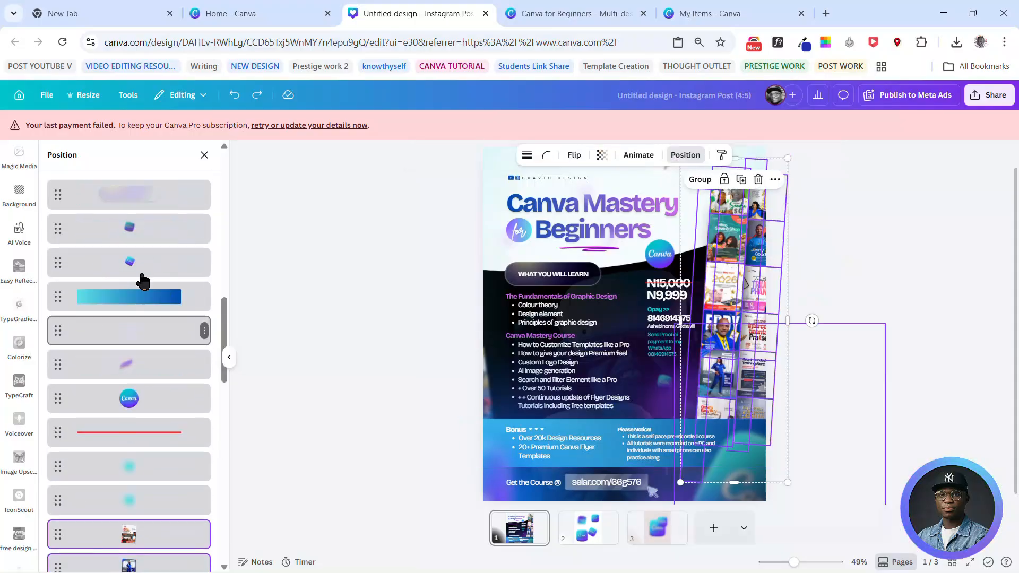
scroll(141, 334, down, 6)
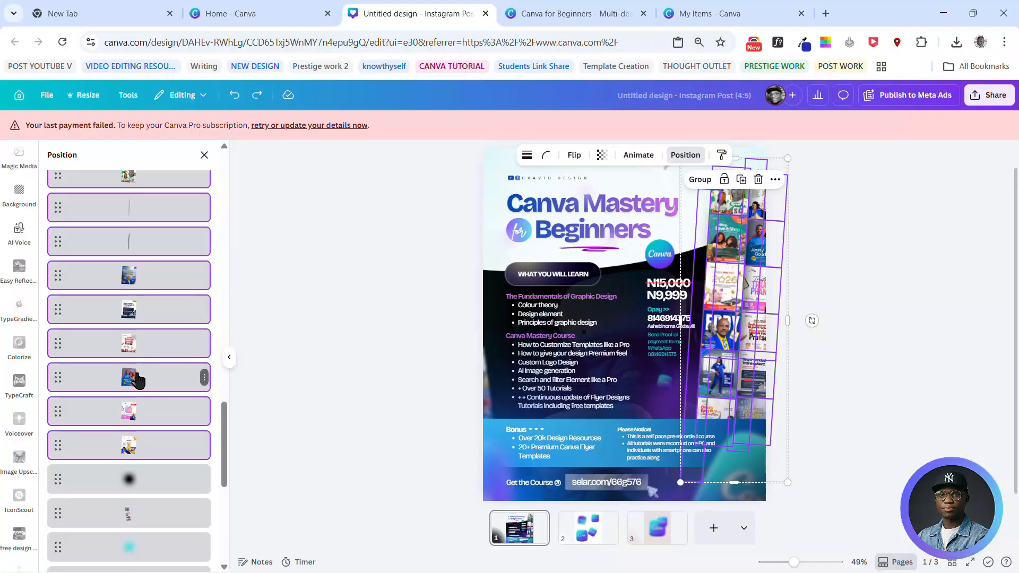
scroll(139, 379, down, 5)
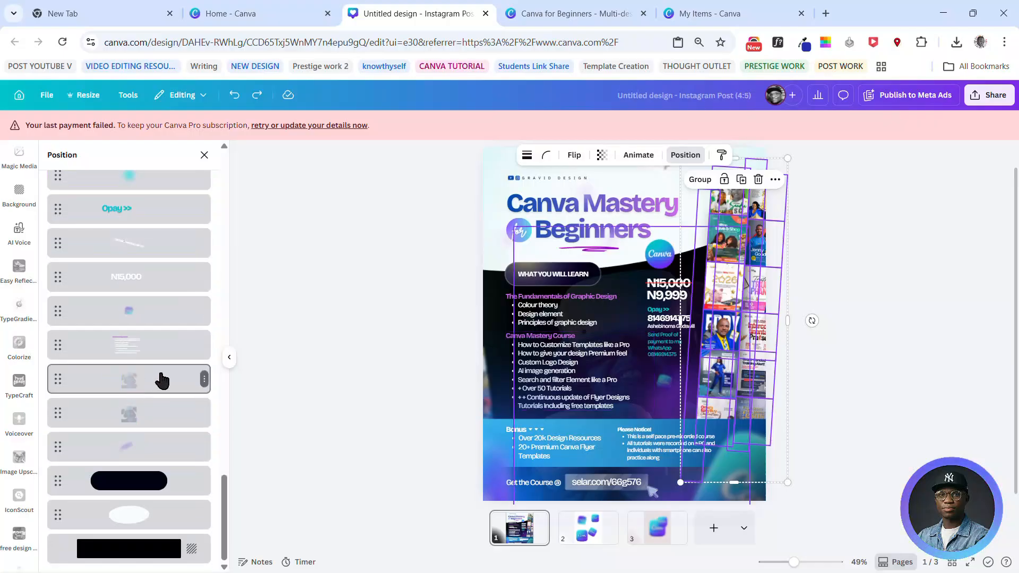
click(713, 528)
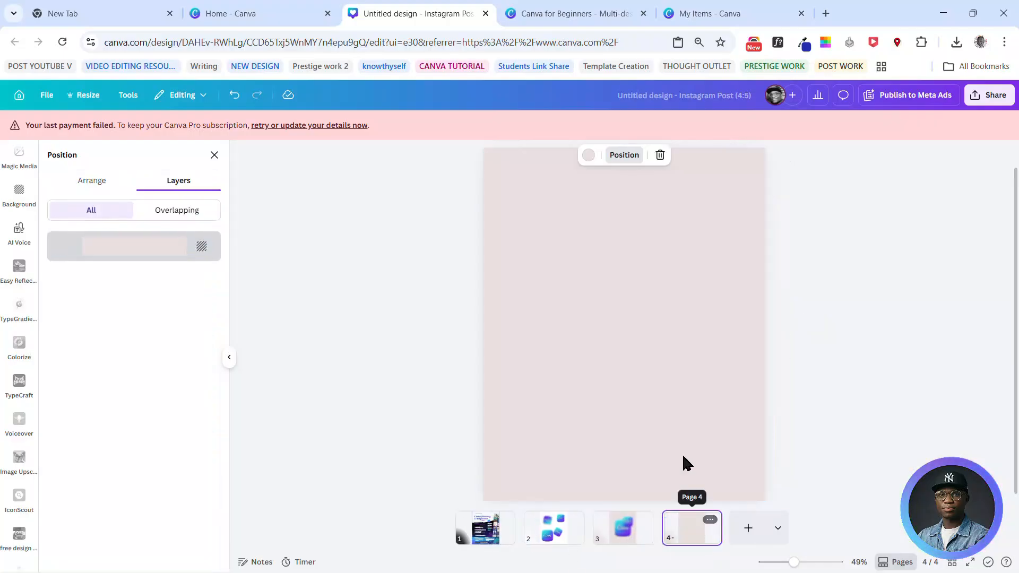
key(ctrl+v)
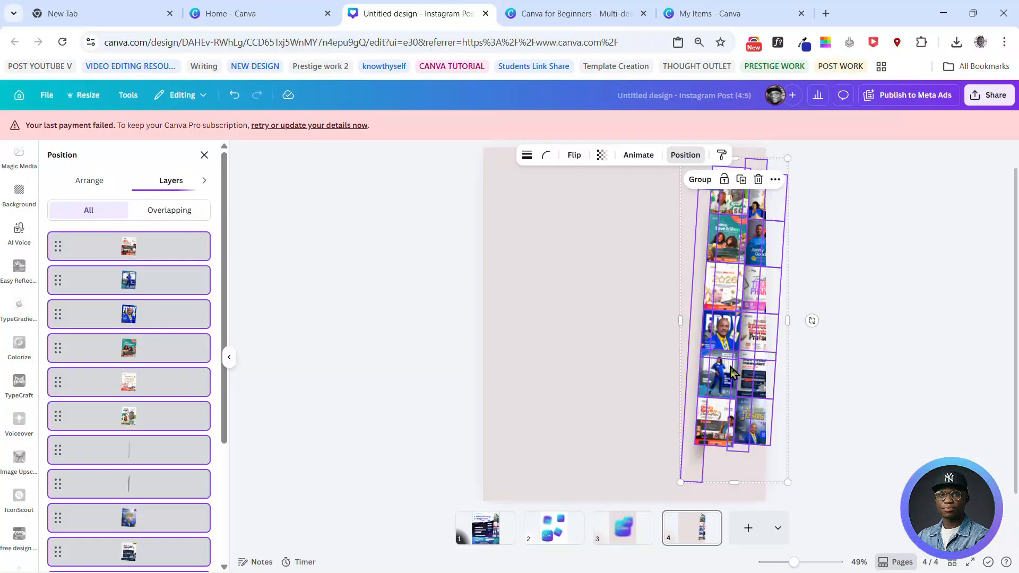
Group the copied flyer thumbnails and shadows on page 4 and move the group to the middle of the page.
click(699, 179)
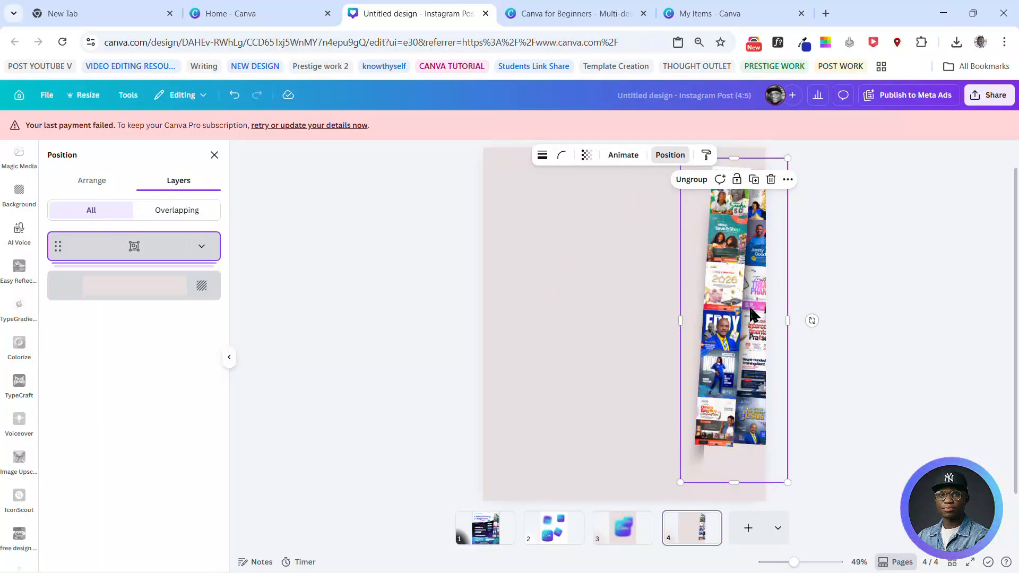
drag(752, 315, 619, 317)
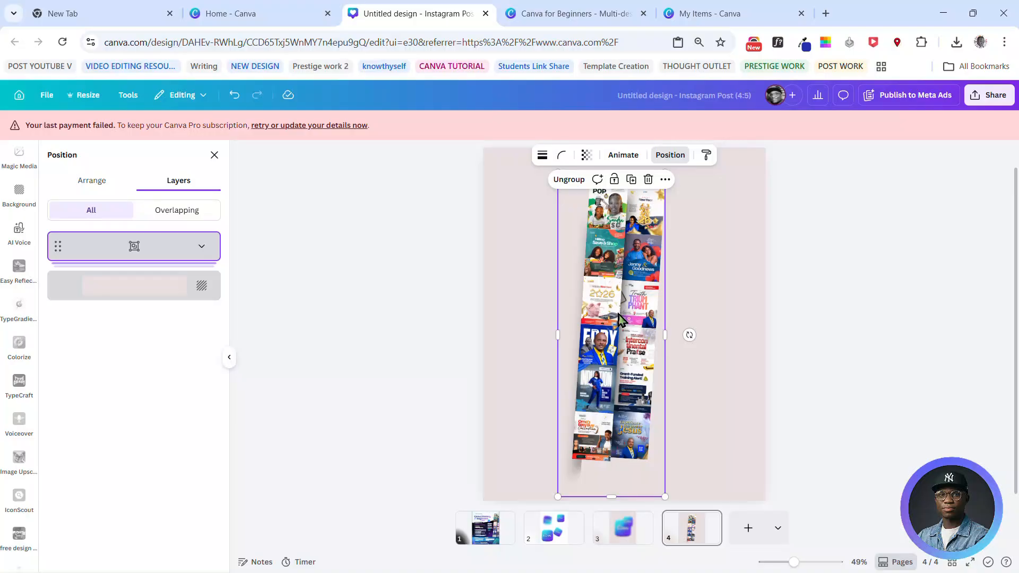
Find the blurred flyer collage layer on page 1 and move the collage upward along the page's left edge.
click(486, 531)
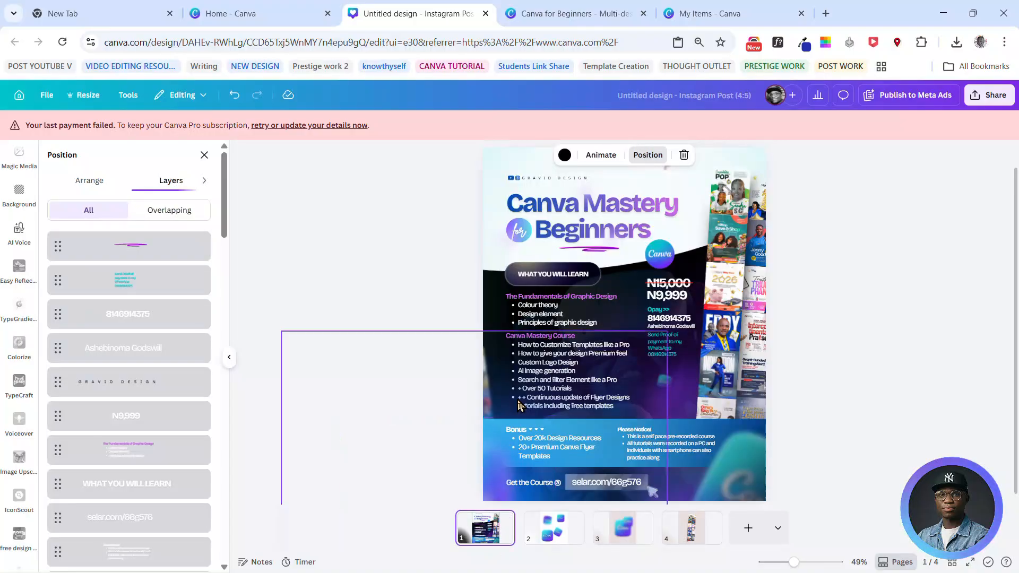
click(487, 313)
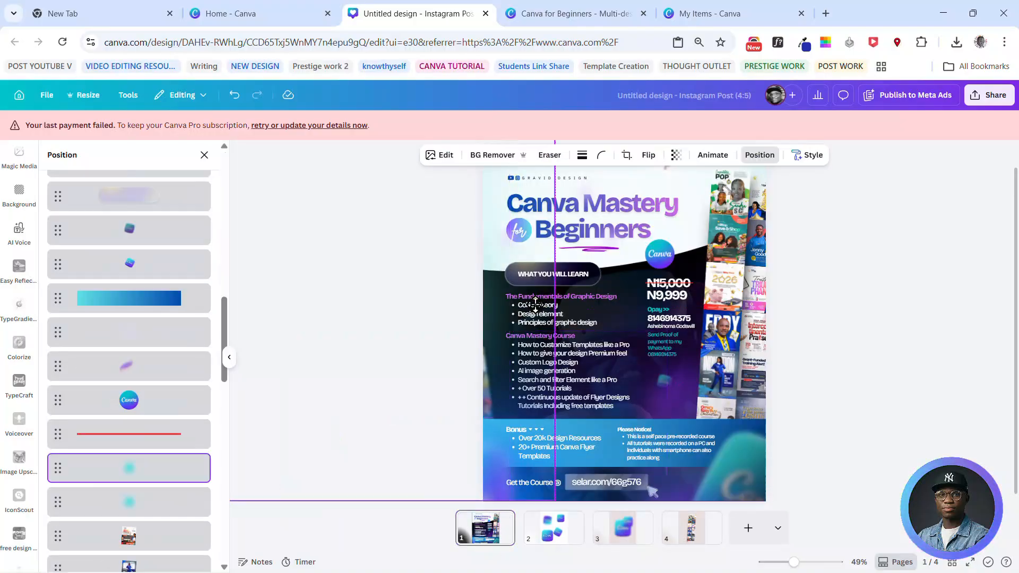
mouse_move(487, 314)
mouse_down()
mouse_move(538, 312)
mouse_move(488, 313)
mouse_up()
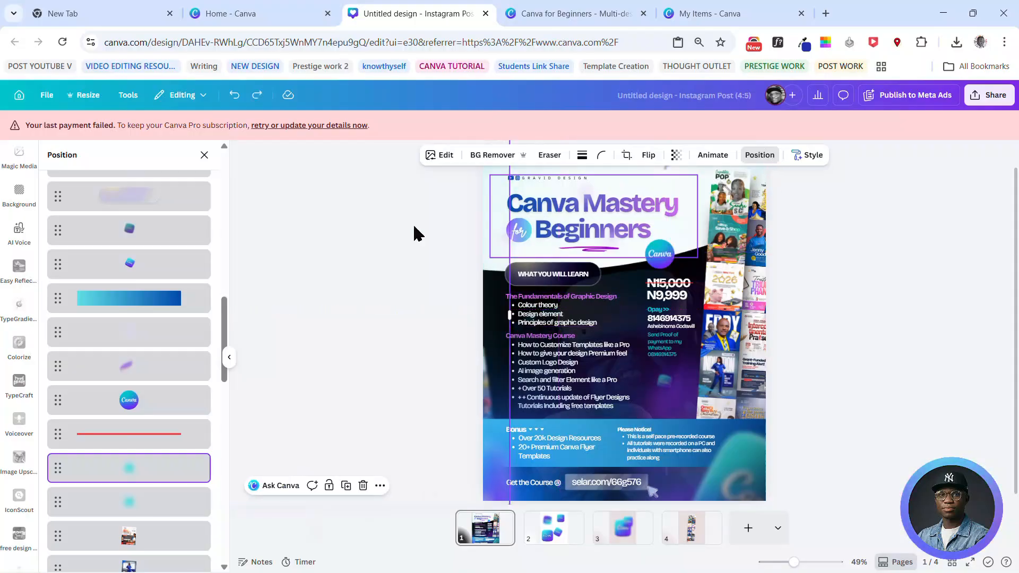
scroll(145, 454, down, 3)
scroll(145, 454, down, 10)
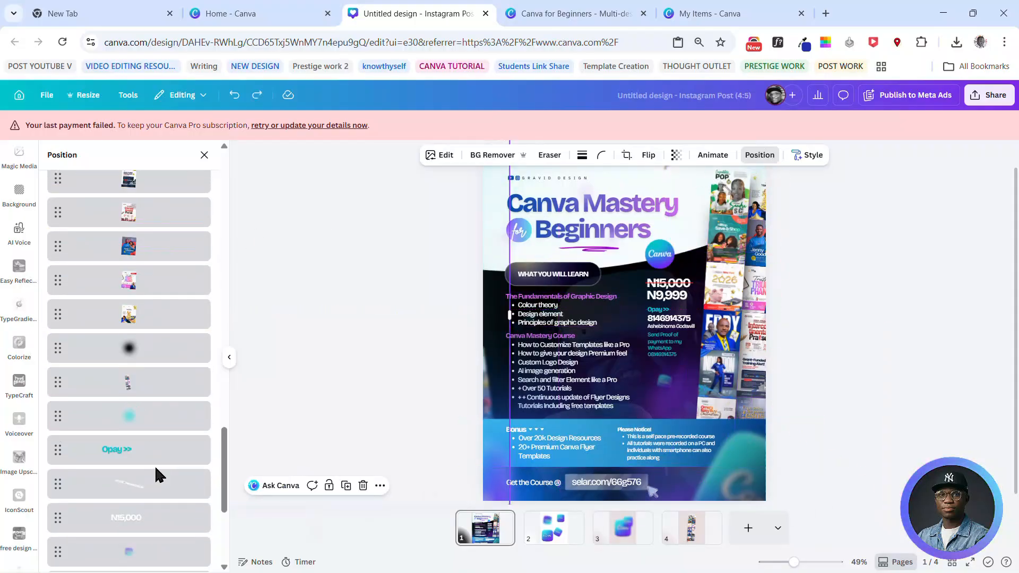
scroll(159, 403, up, 4)
click(166, 343)
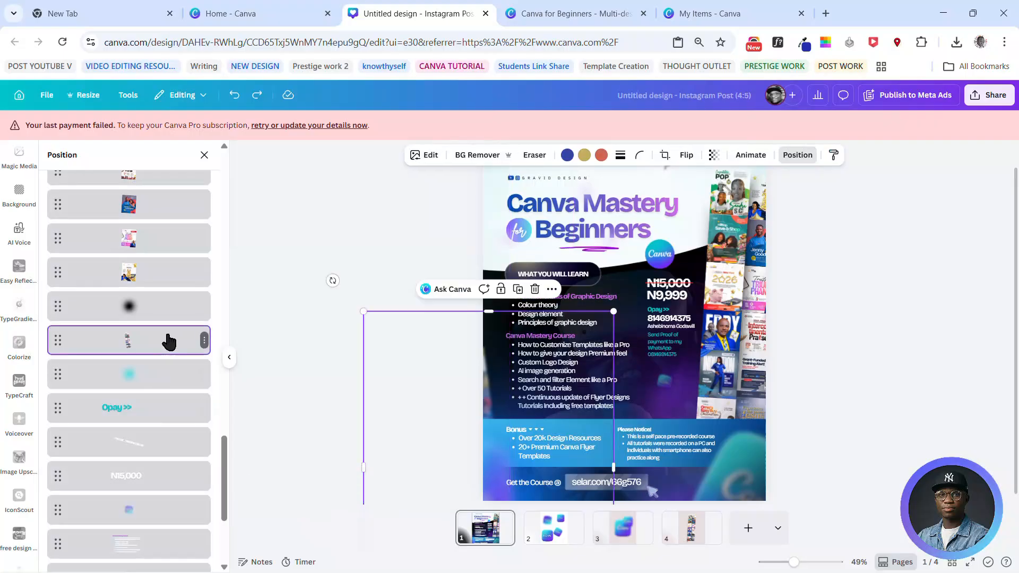
drag(412, 382, 424, 307)
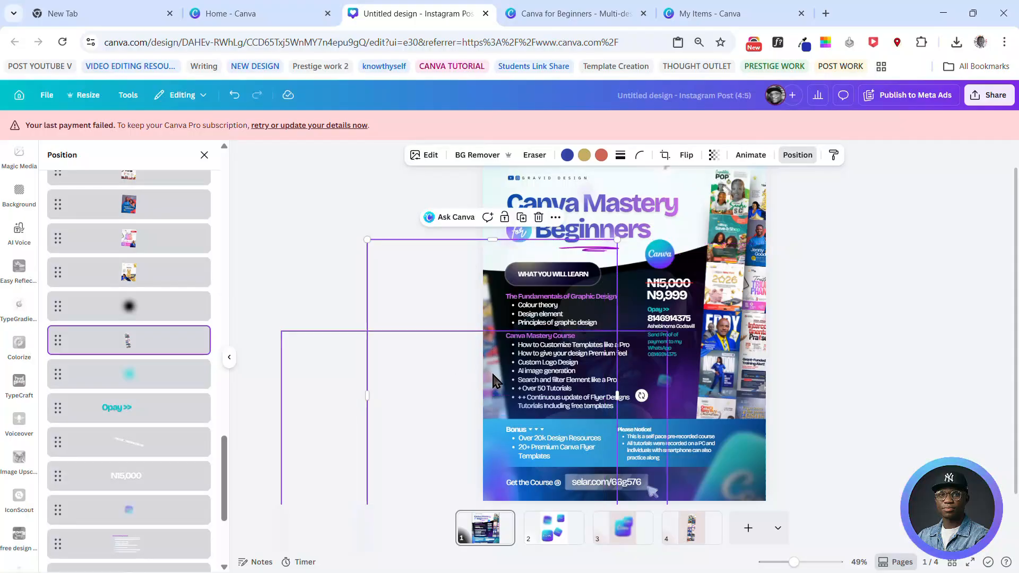
drag(436, 367, 429, 371)
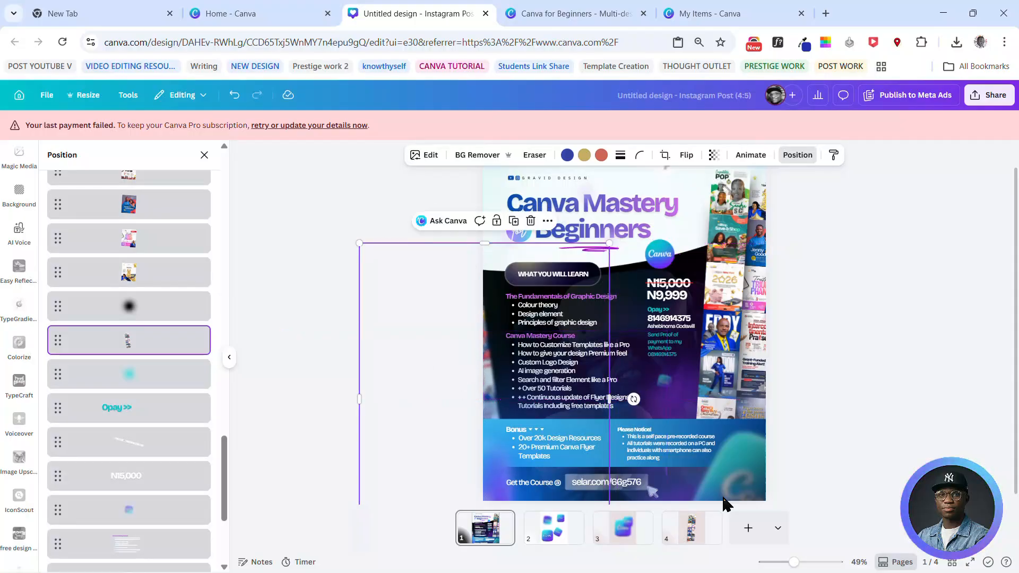
Download only page 4 as a PNG with a transparent background.
click(698, 530)
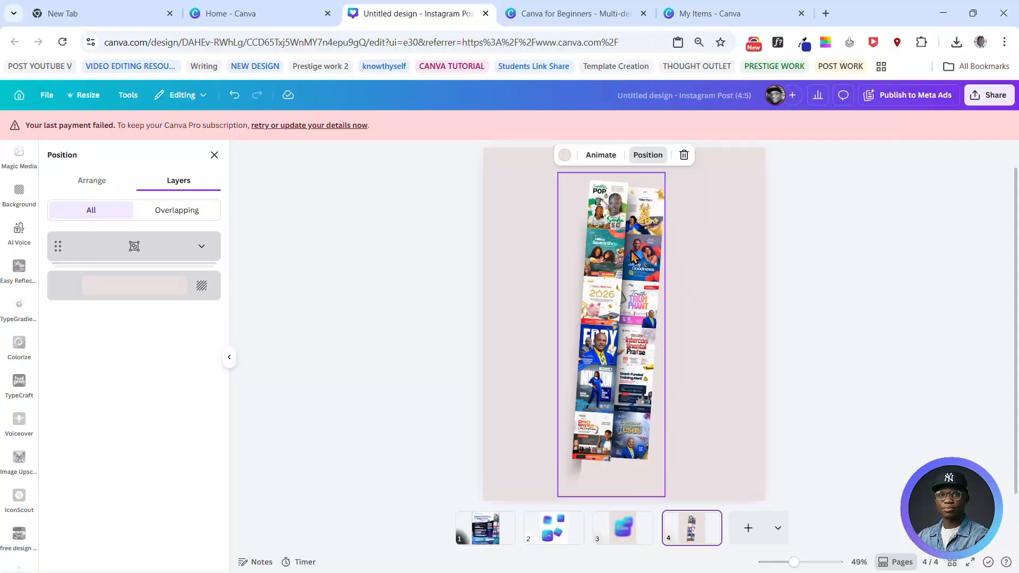
click(985, 96)
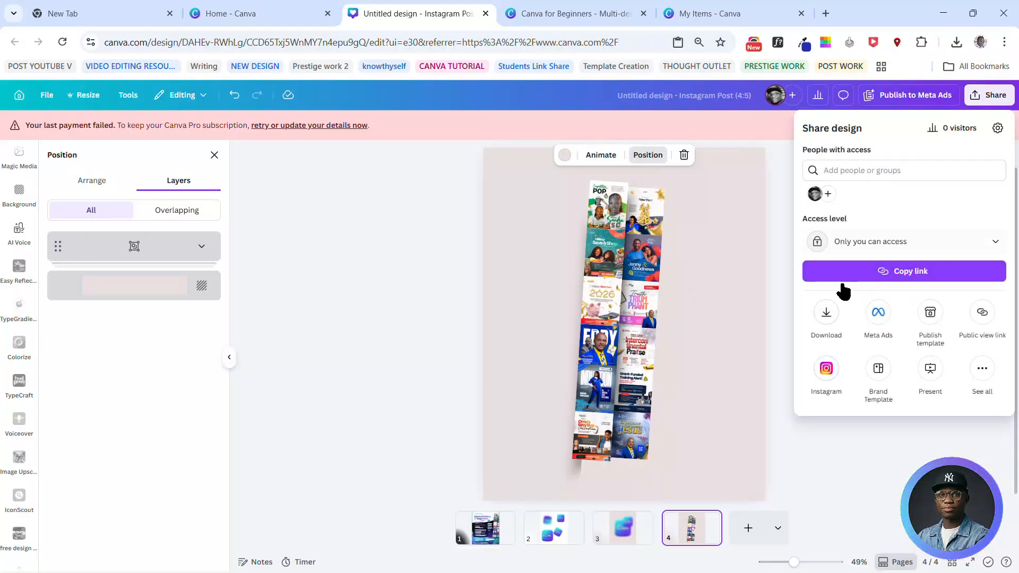
click(822, 310)
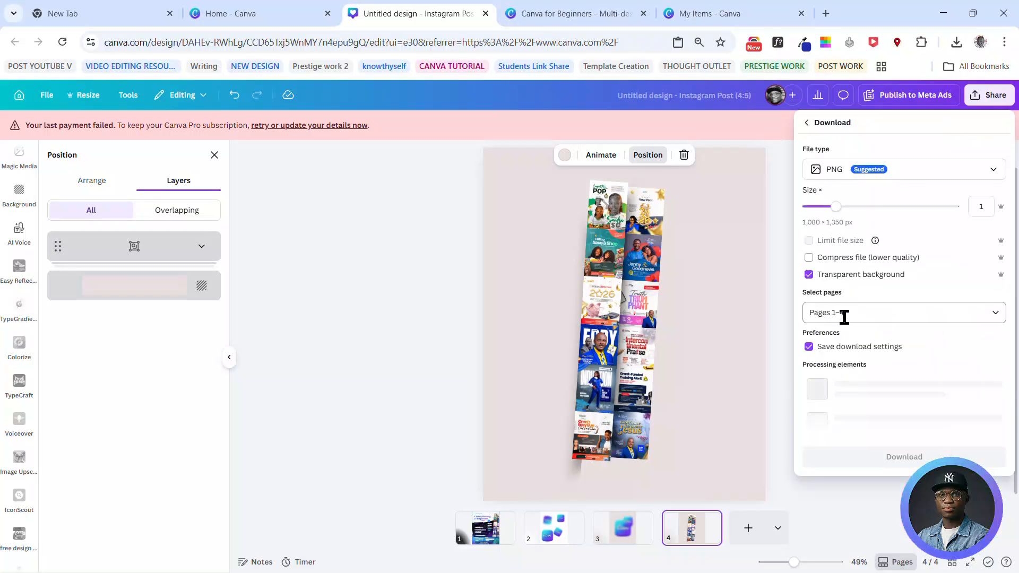
click(849, 317)
click(831, 365)
click(863, 473)
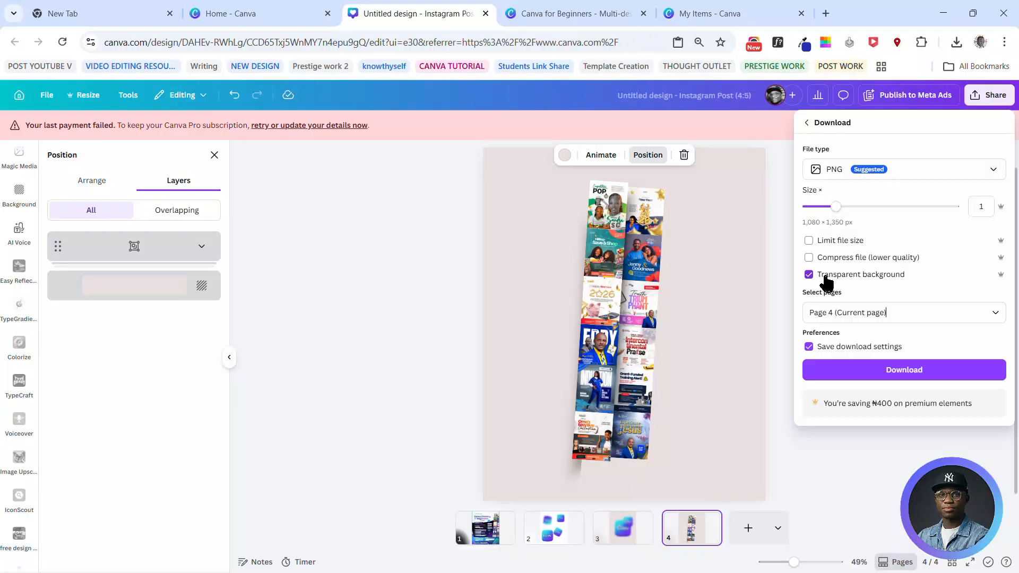
click(918, 374)
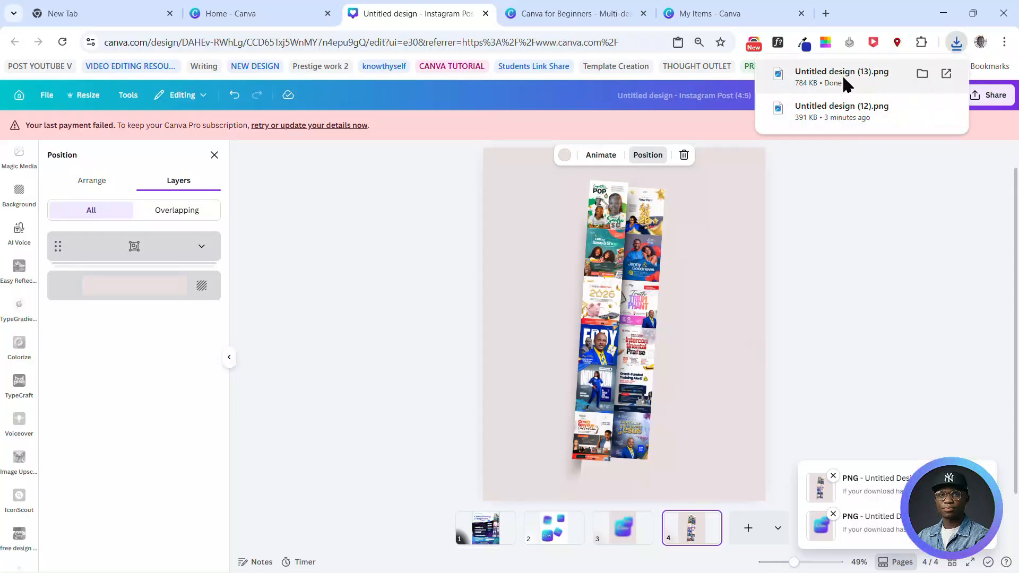
Place the downloaded Untitled design (13).png on page 4, enlarge it and move it to the left of the original flyer strip.
drag(843, 77, 525, 296)
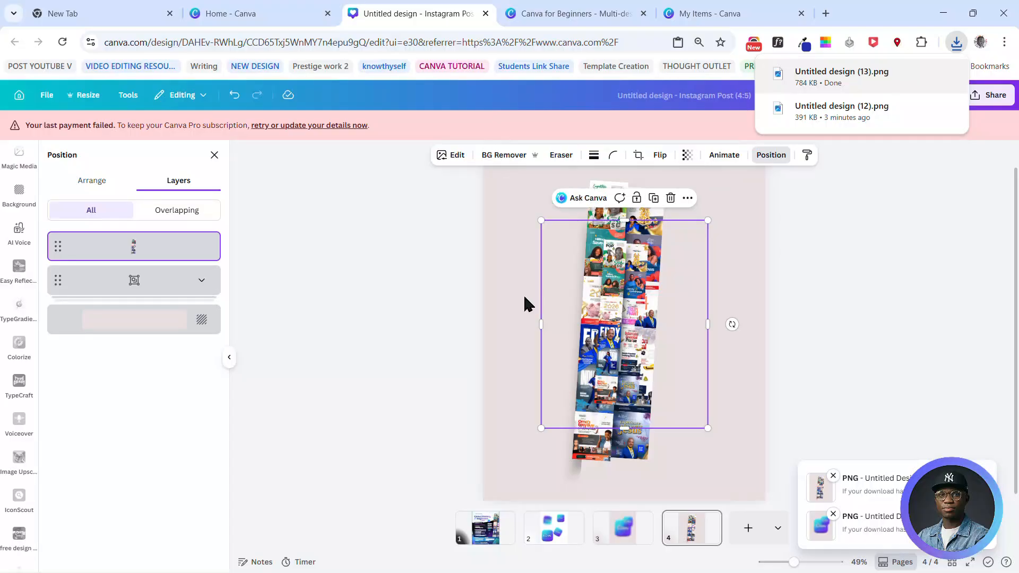
drag(621, 417, 667, 473)
drag(554, 361, 521, 336)
Blur the whole placed flyer collage image at an intensity of 46.
click(454, 155)
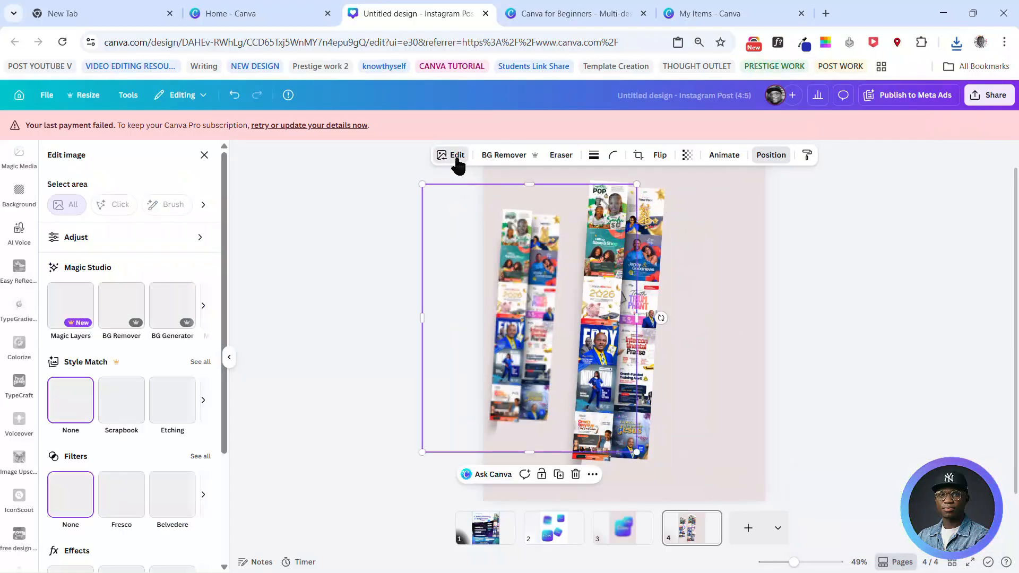
scroll(170, 477, down, 3)
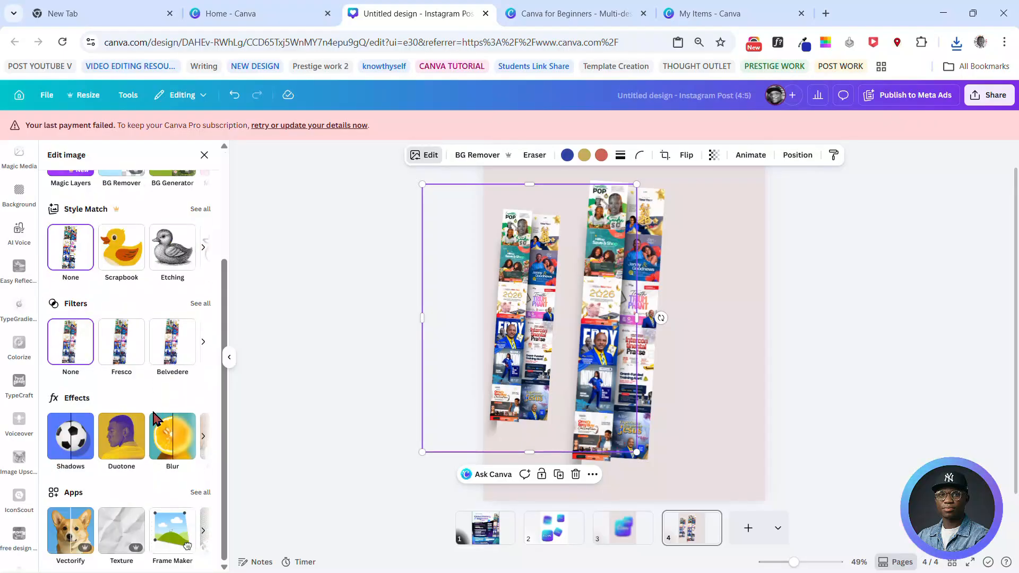
click(171, 440)
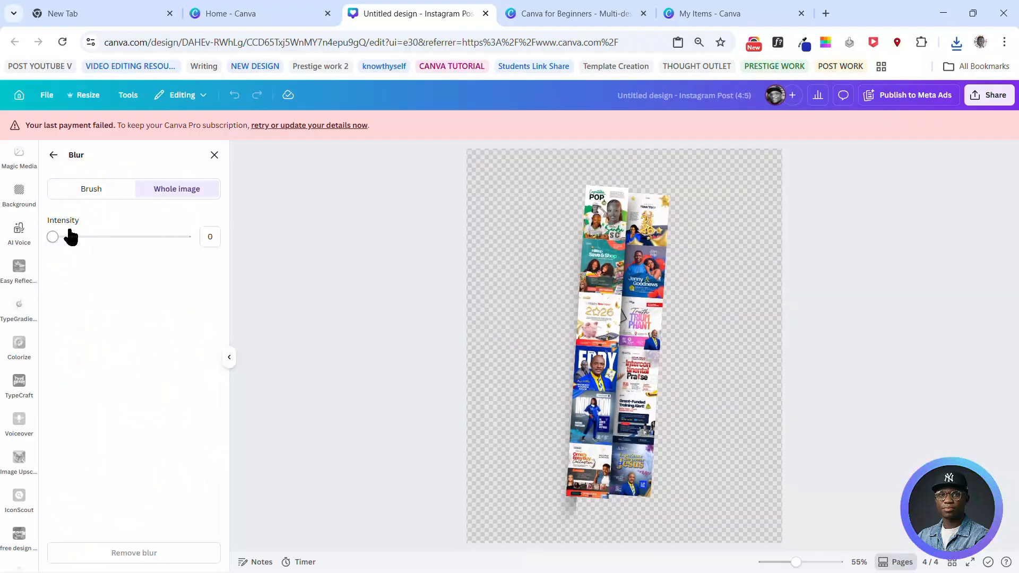
click(158, 243)
drag(161, 245, 114, 263)
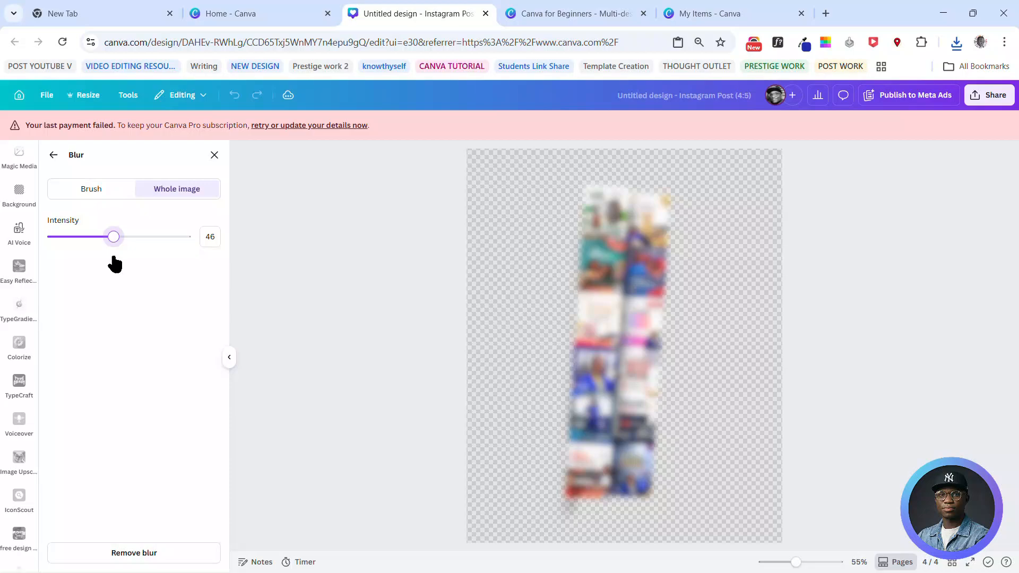
click(50, 156)
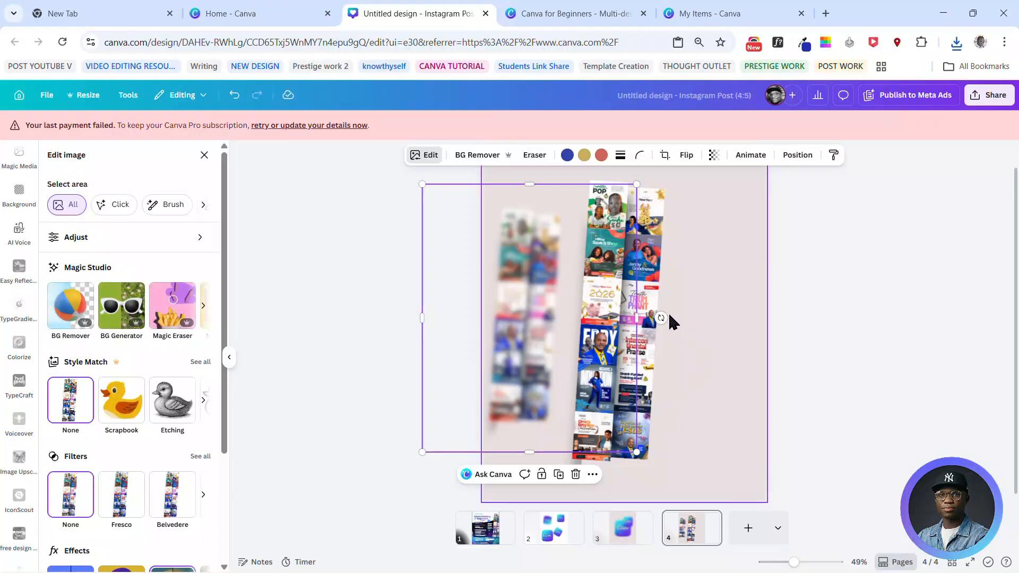
Tilt the blurred collage into page 4's lower-left corner and move the sharp flyer group to the page's right edge.
drag(660, 318, 654, 268)
drag(548, 334, 517, 402)
click(628, 326)
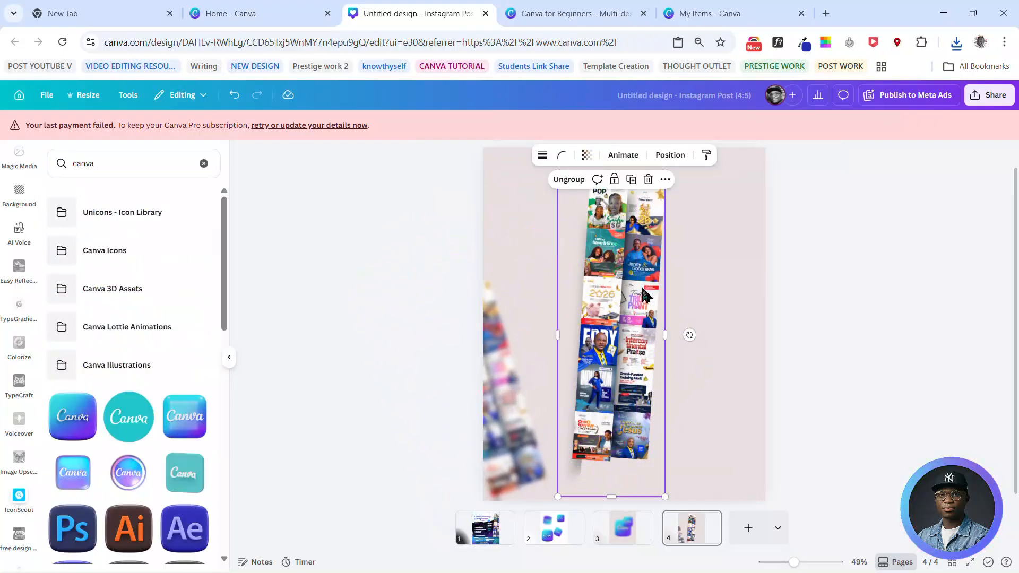
drag(647, 295, 768, 290)
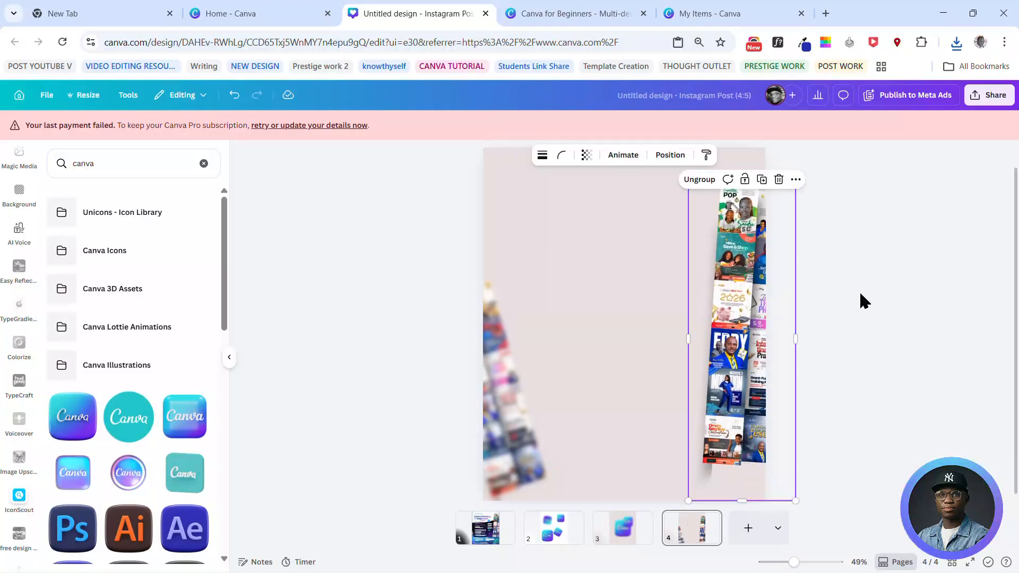
click(581, 289)
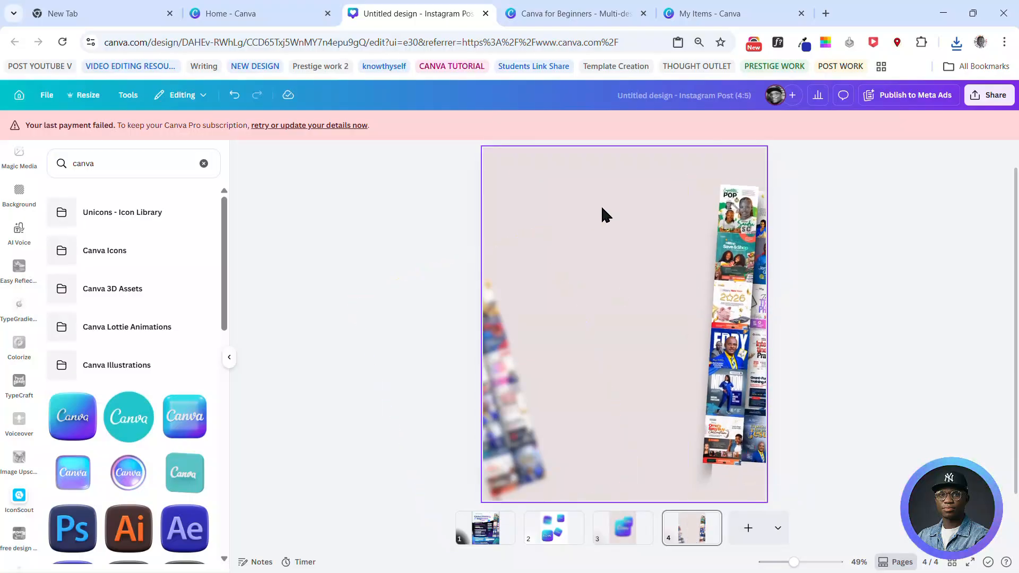
Try moving the dark glow near page 1's flyer strip, and pull the large blurred Canva icon further onto the page.
click(509, 529)
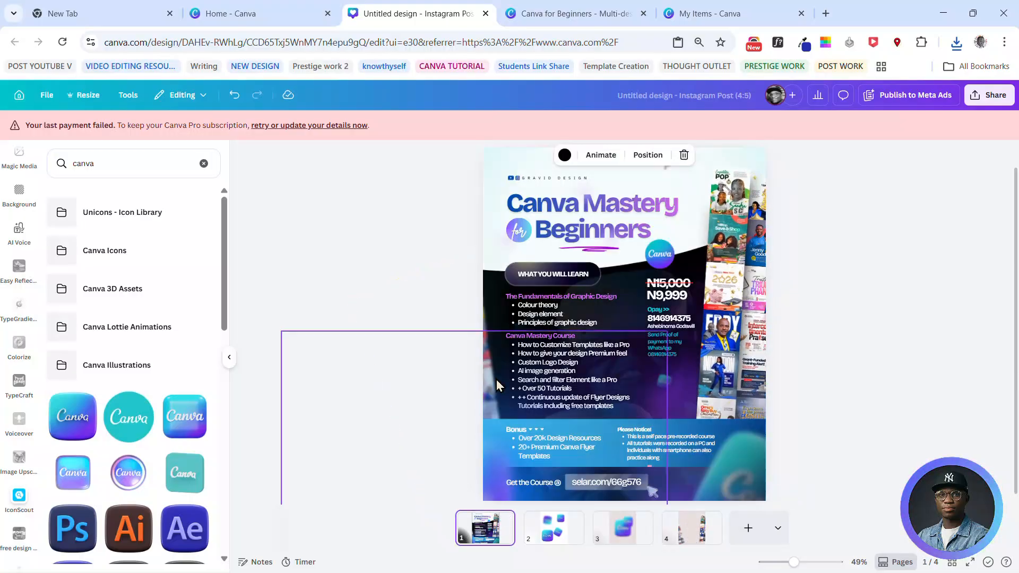
click(484, 317)
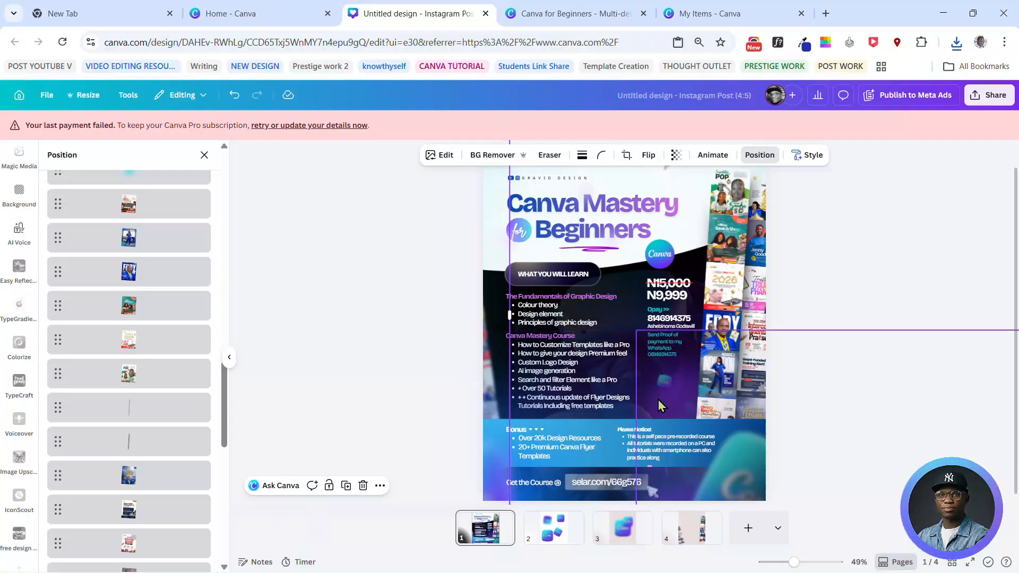
click(668, 383)
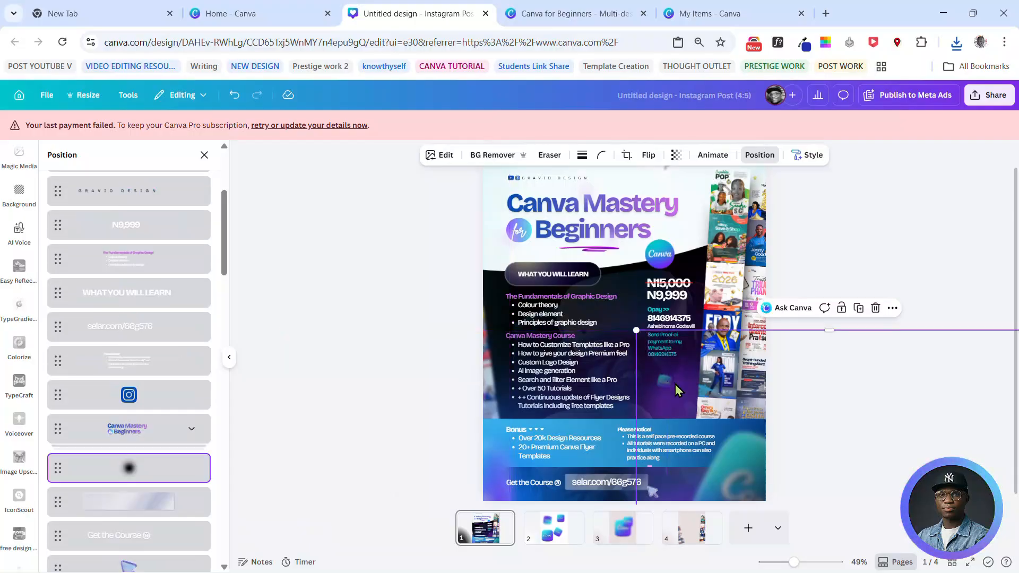
drag(674, 384, 785, 285)
drag(672, 404, 776, 395)
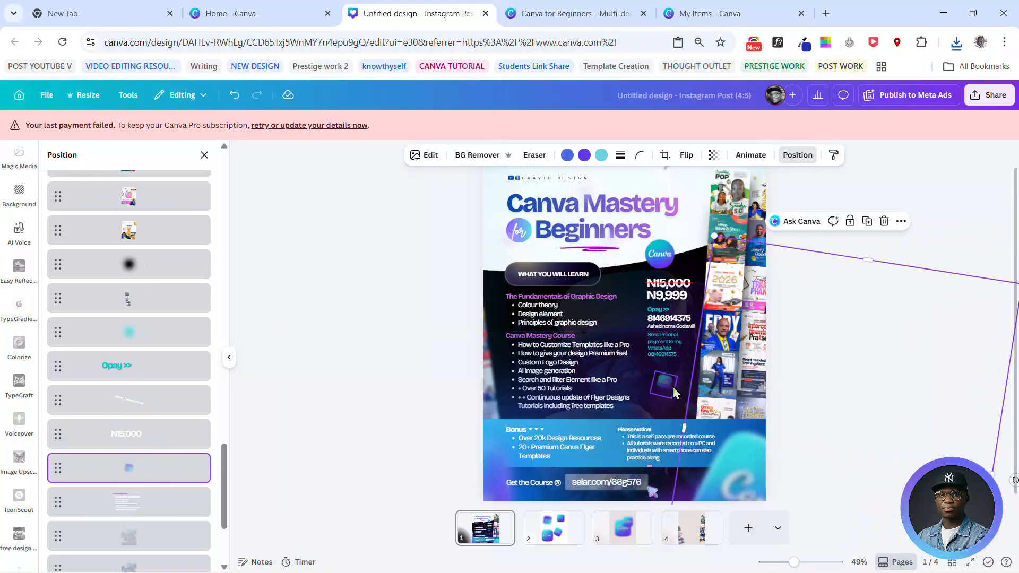
Set the brightness of the small Canva icon beside the flyer strip on page 1 to -61.
click(671, 387)
drag(670, 392, 670, 393)
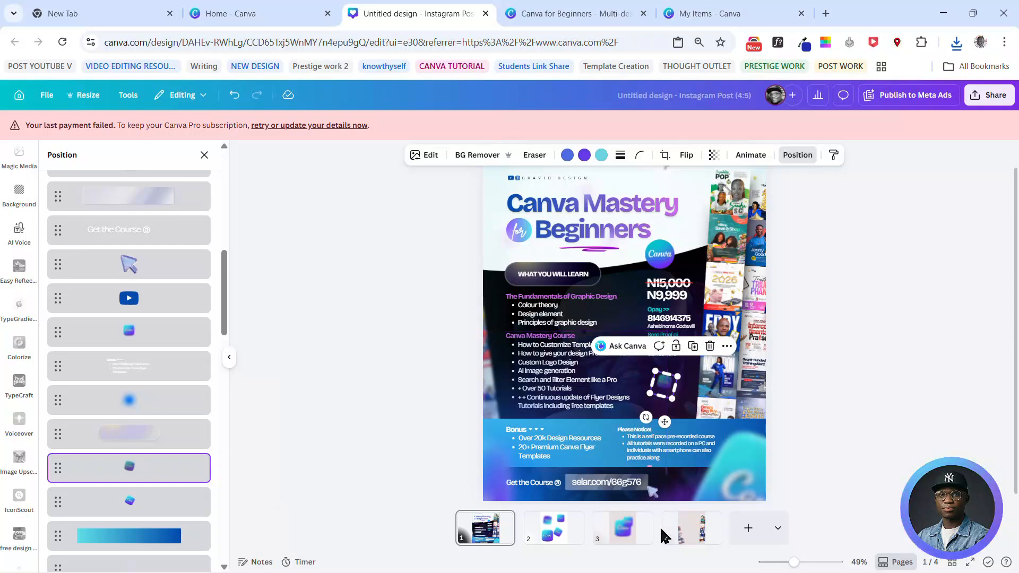
click(422, 157)
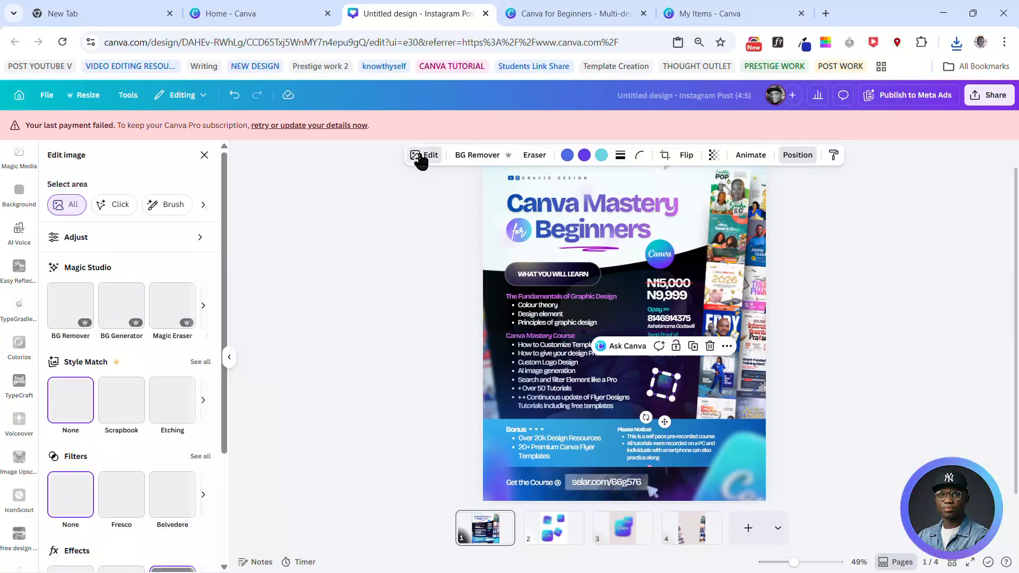
click(158, 243)
scroll(121, 432, down, 3)
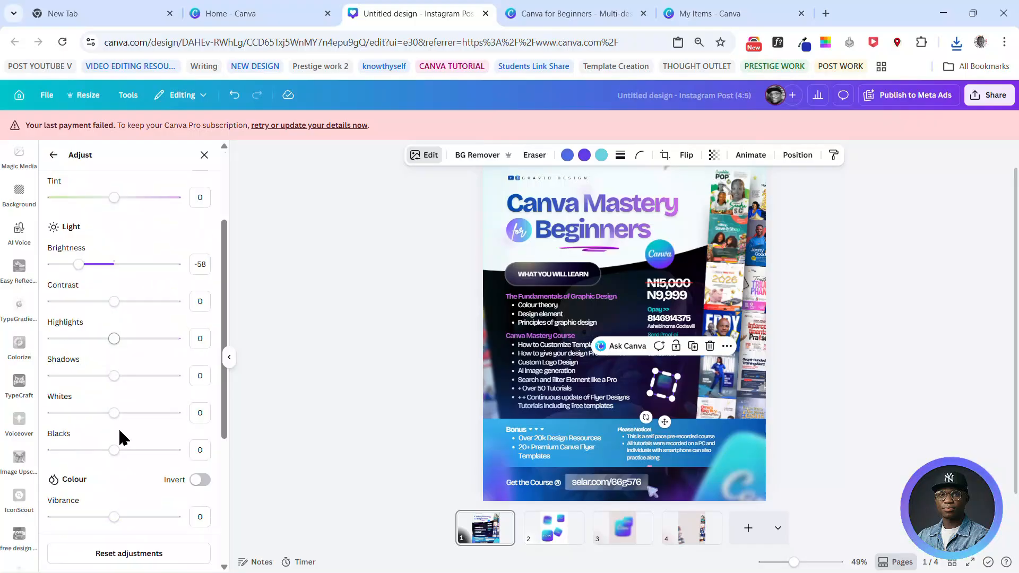
click(77, 266)
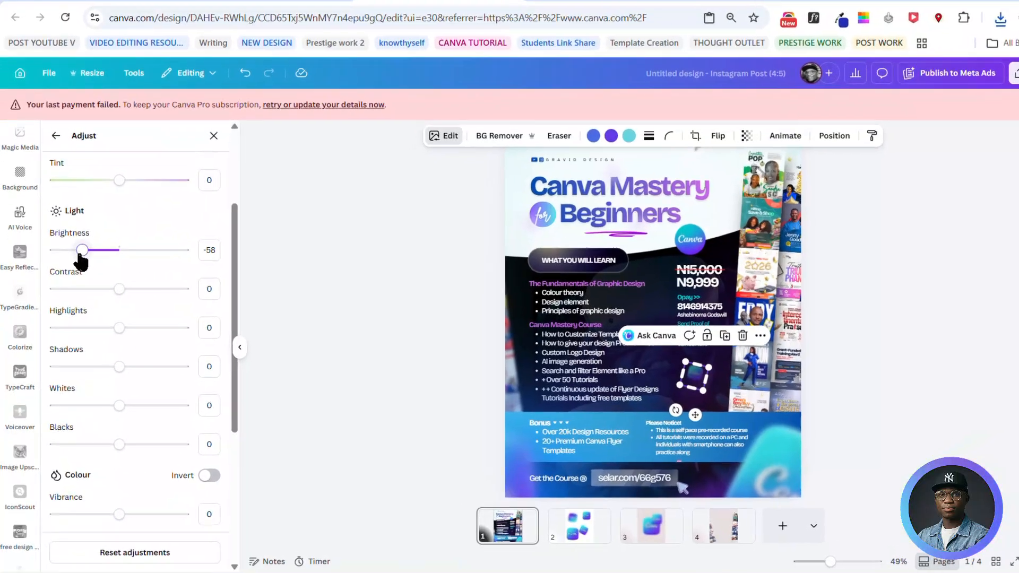
drag(78, 269, 112, 273)
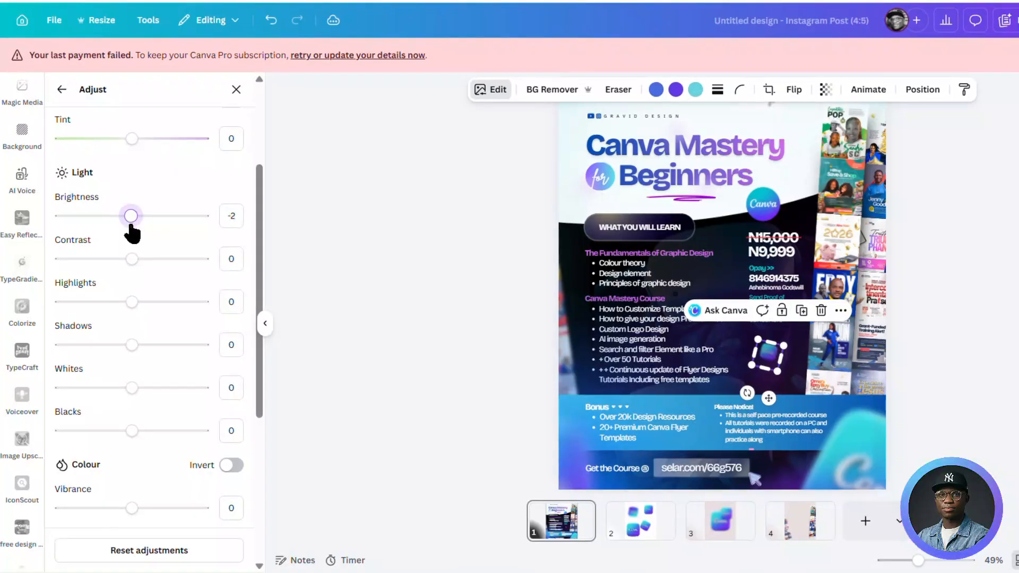
drag(131, 216, 91, 233)
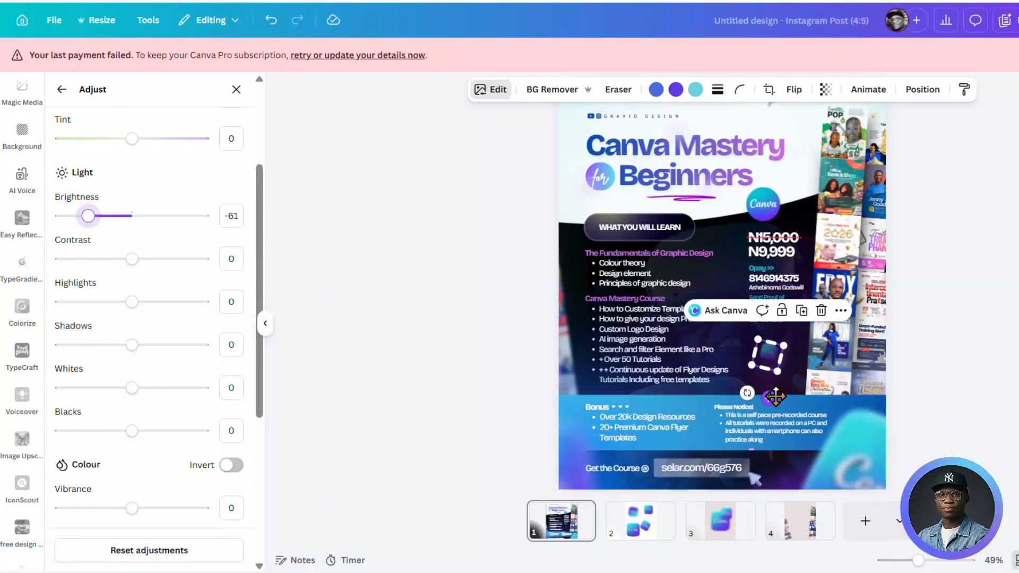
Try pulling the faint oversized layer at page 1's right edge further onto the flyer, and undo the move.
scroll(170, 446, down, 2)
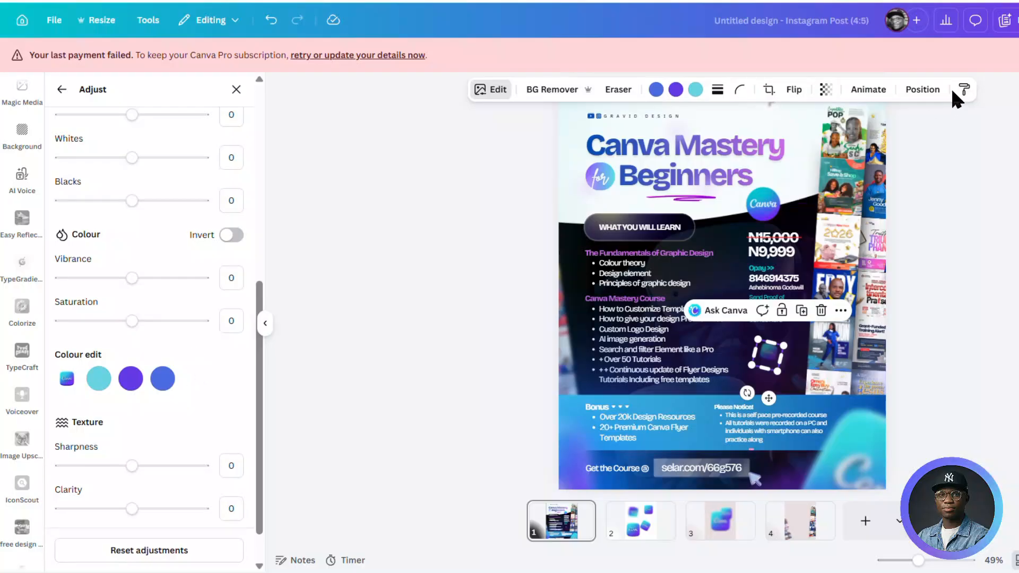
click(926, 93)
scroll(125, 295, down, 5)
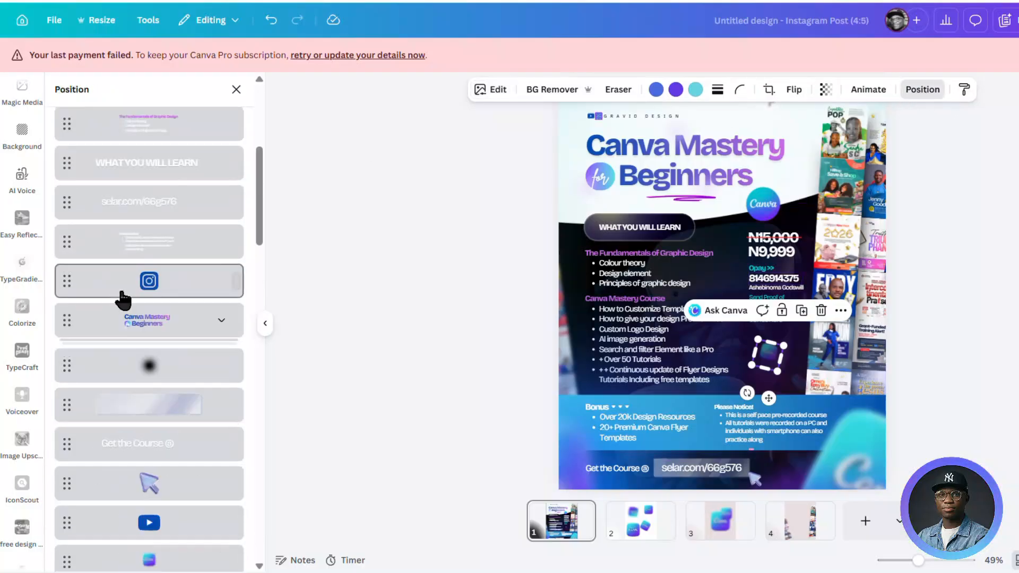
scroll(138, 318, down, 4)
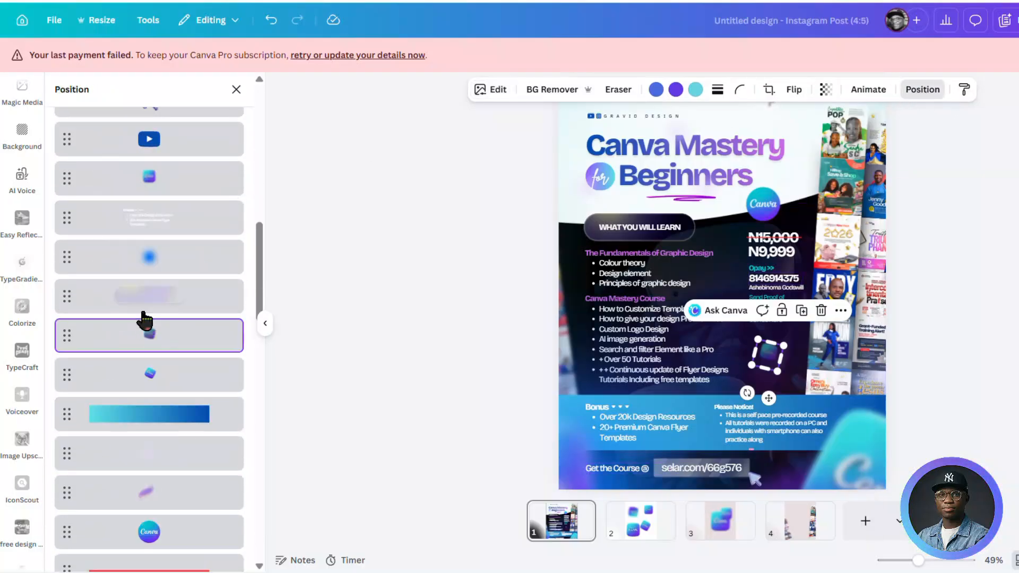
scroll(145, 320, down, 3)
click(167, 303)
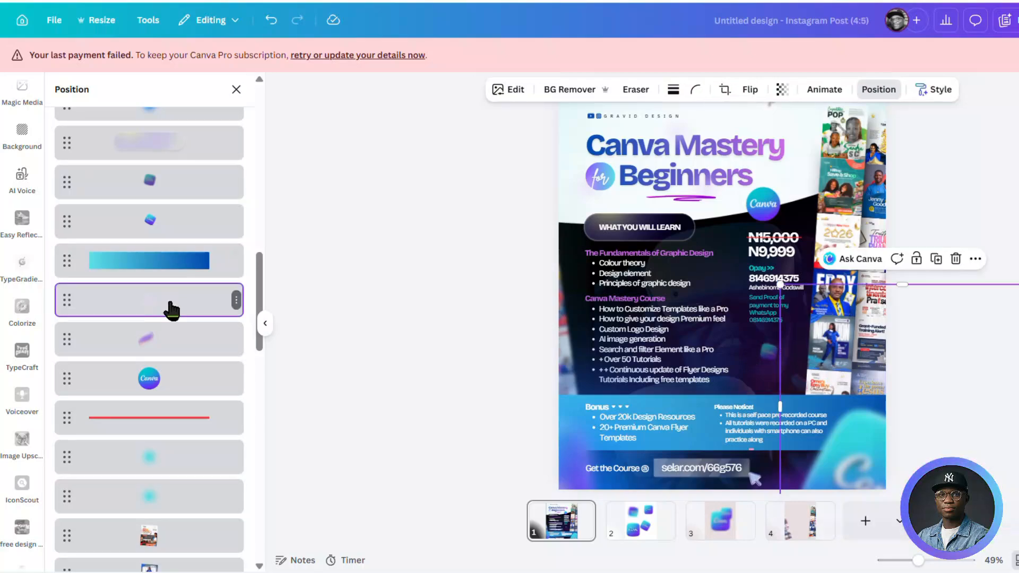
drag(971, 402, 926, 383)
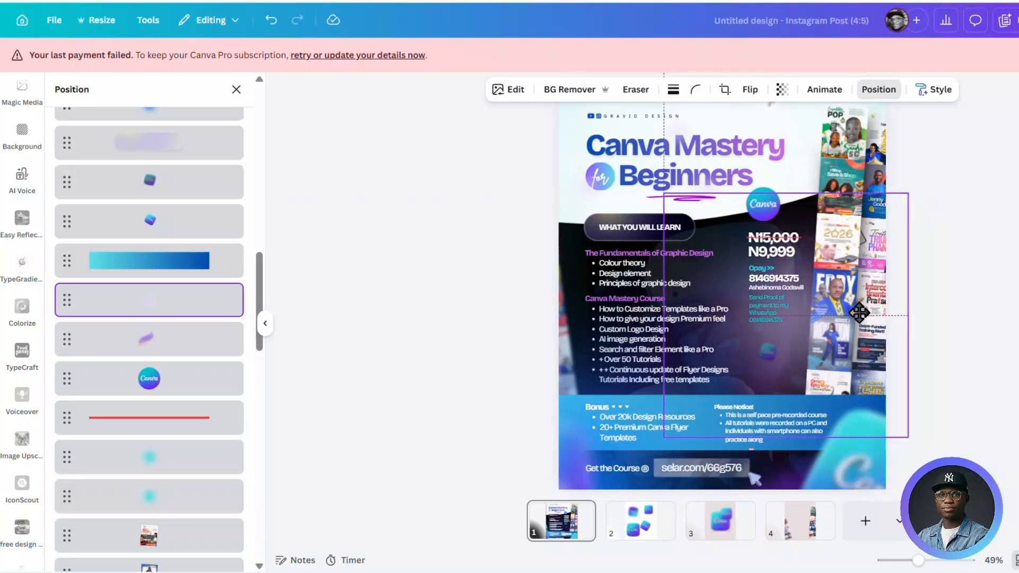
key(ctrl+z)
Find the large blurred, faded Canva icon among page 1's layers and move it further onto the flyer.
scroll(227, 443, down, 3)
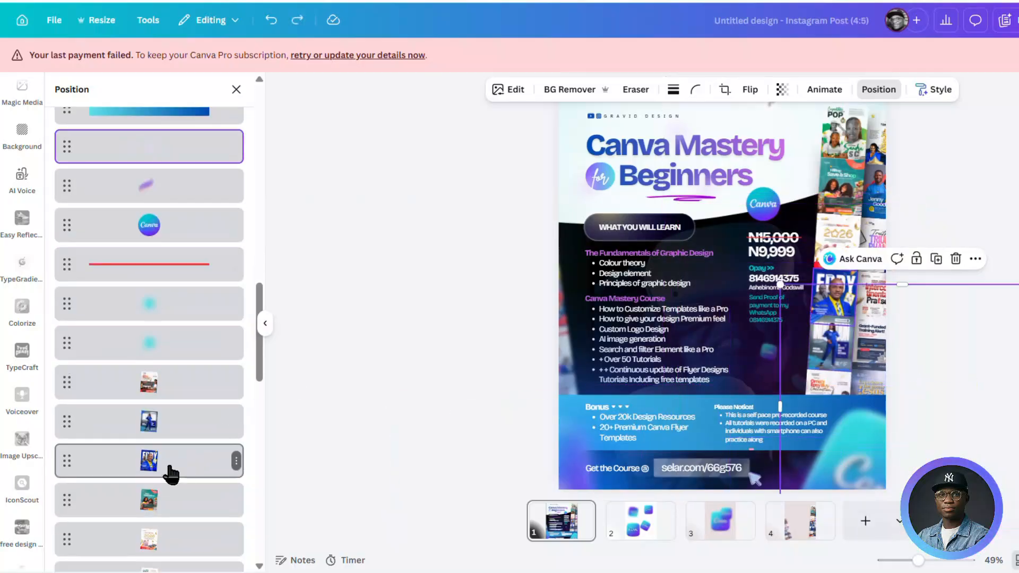
scroll(161, 475, down, 4)
scroll(161, 476, down, 5)
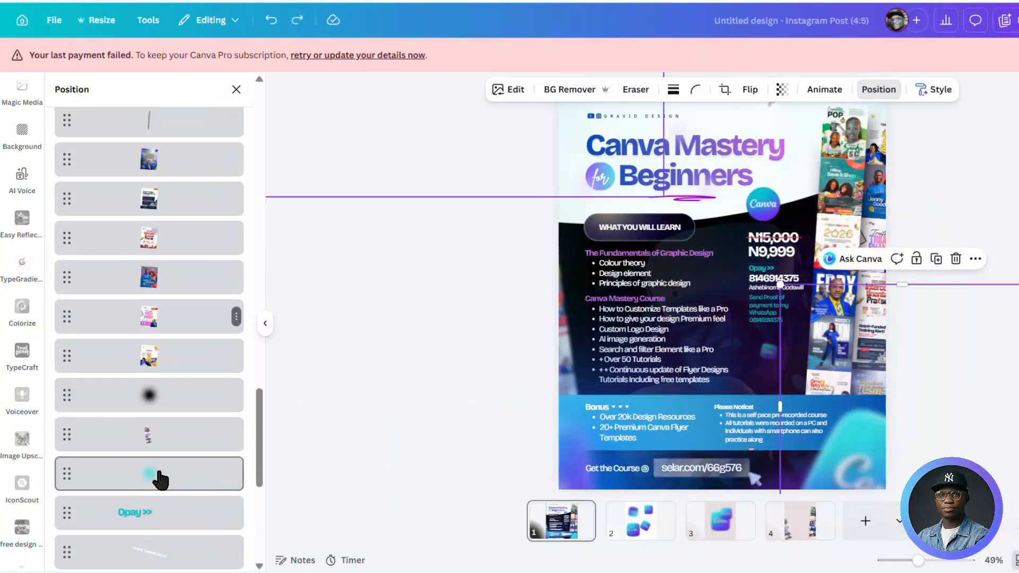
scroll(159, 480, down, 4)
click(171, 411)
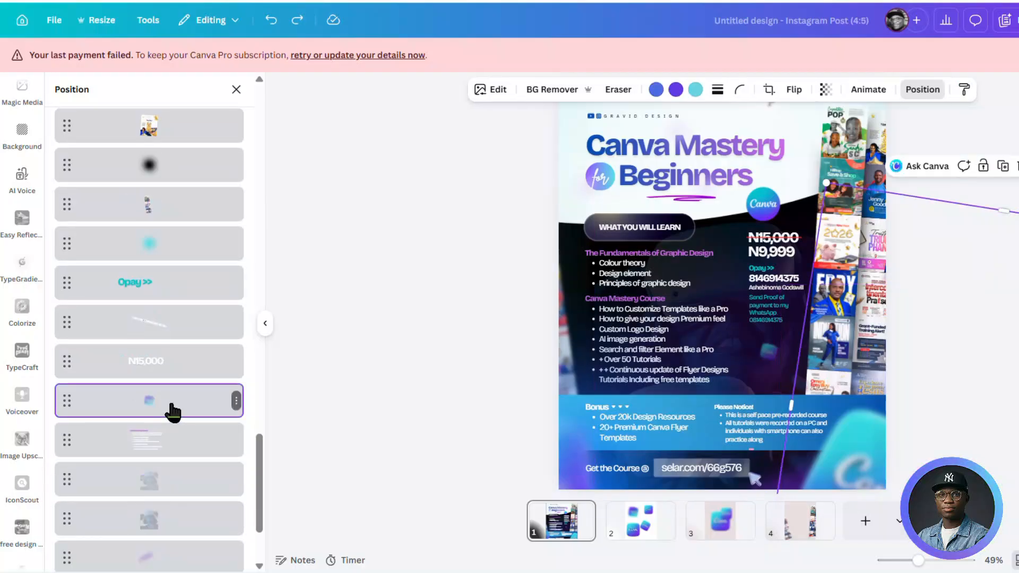
drag(1015, 310, 895, 295)
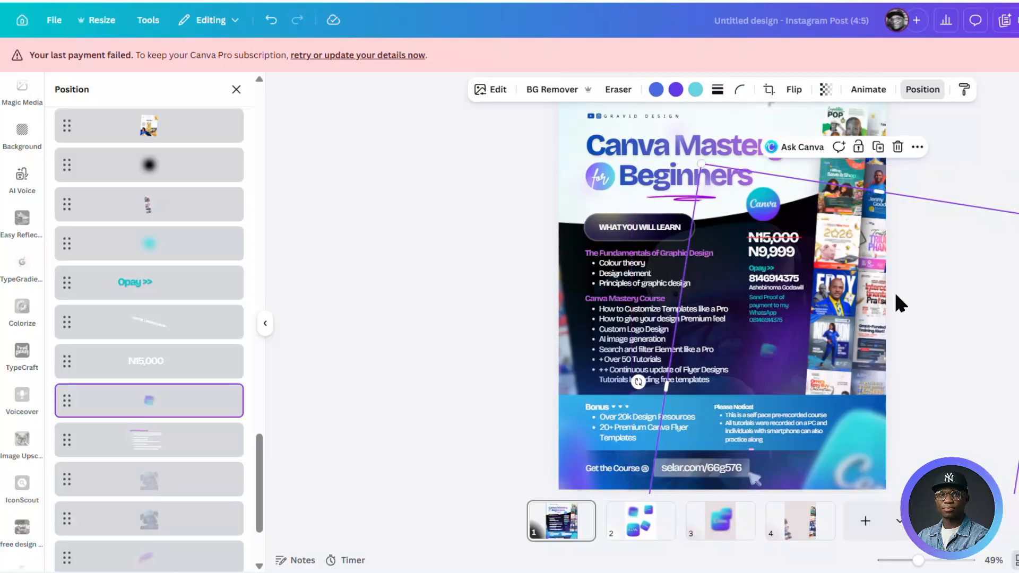
Place a copy of the blurred Canva icon in the middle of a new blank page 5 and set its transparency to 100.
click(865, 521)
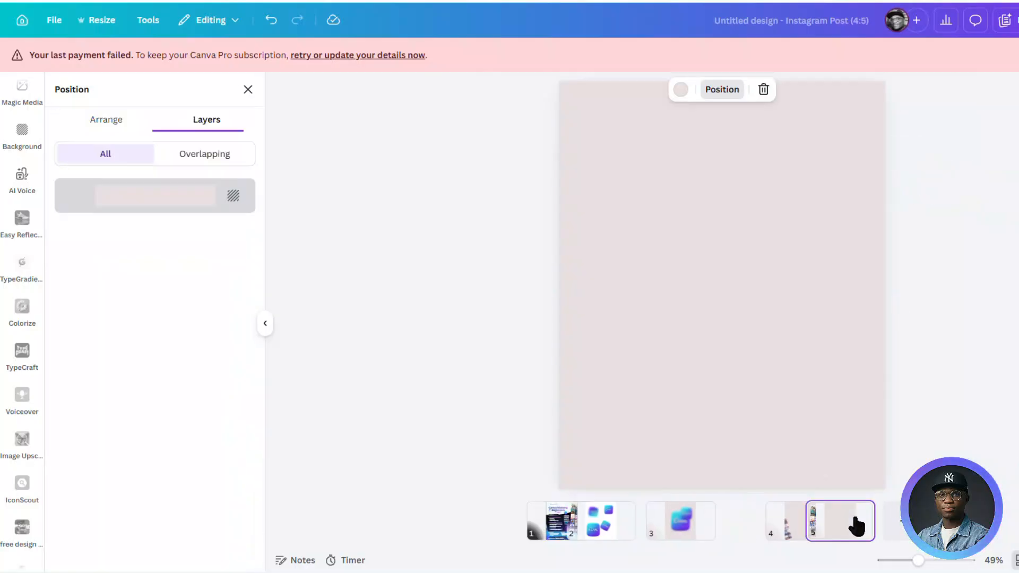
drag(853, 368, 678, 277)
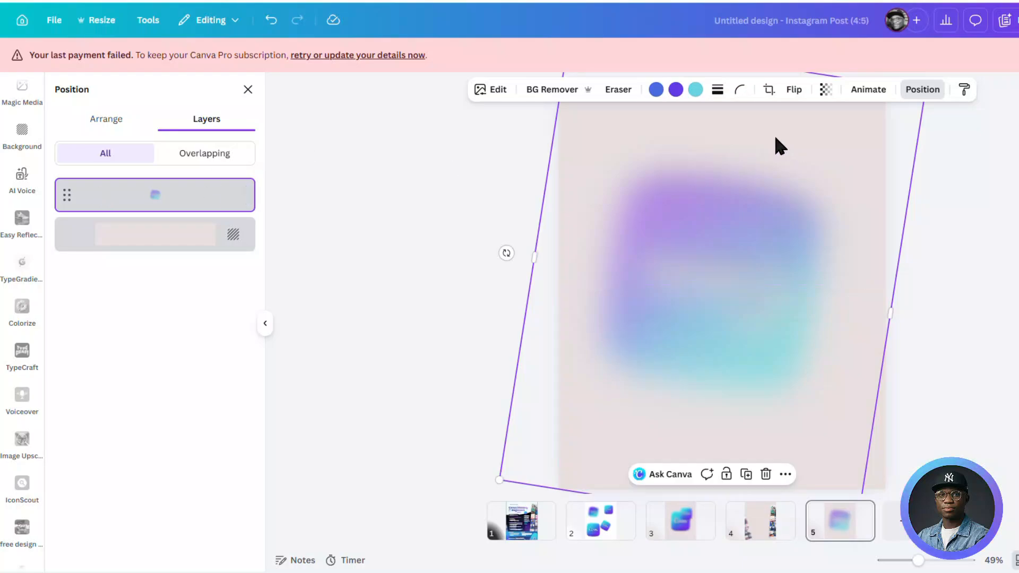
click(826, 89)
drag(799, 140, 943, 147)
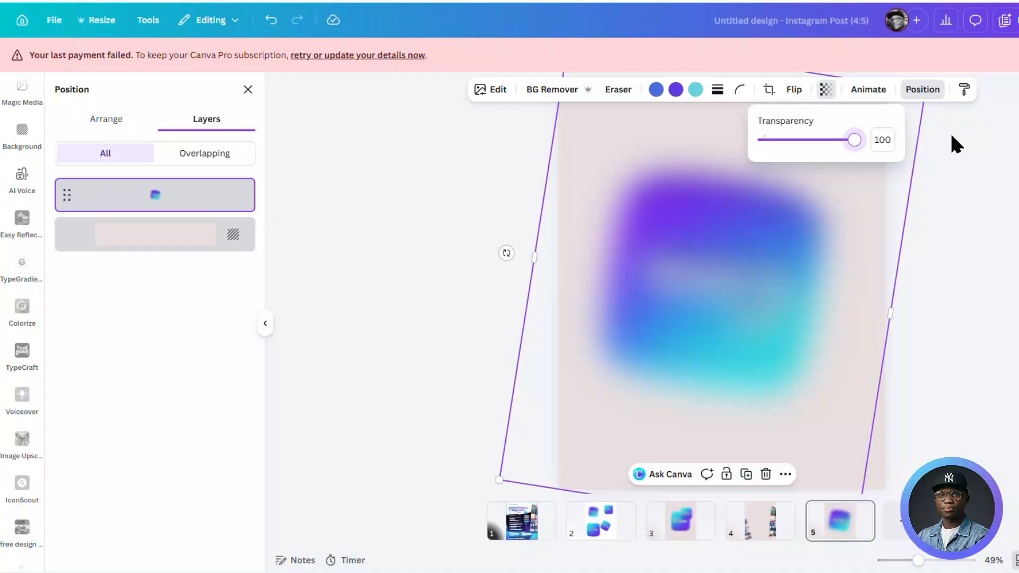
Remove the whole-image blur from the Canva icon on page 5 and return to the image editing options.
click(484, 89)
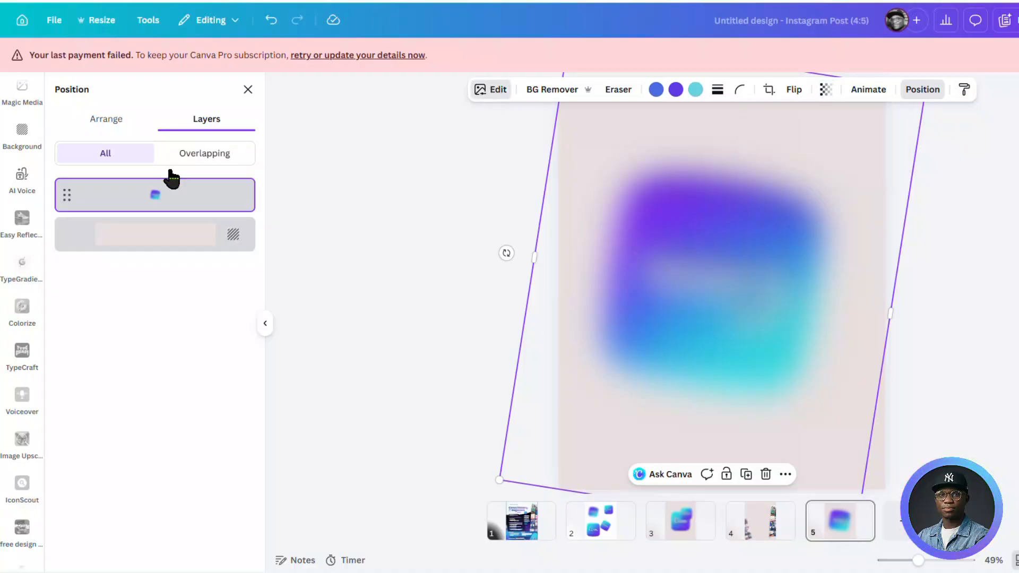
click(196, 417)
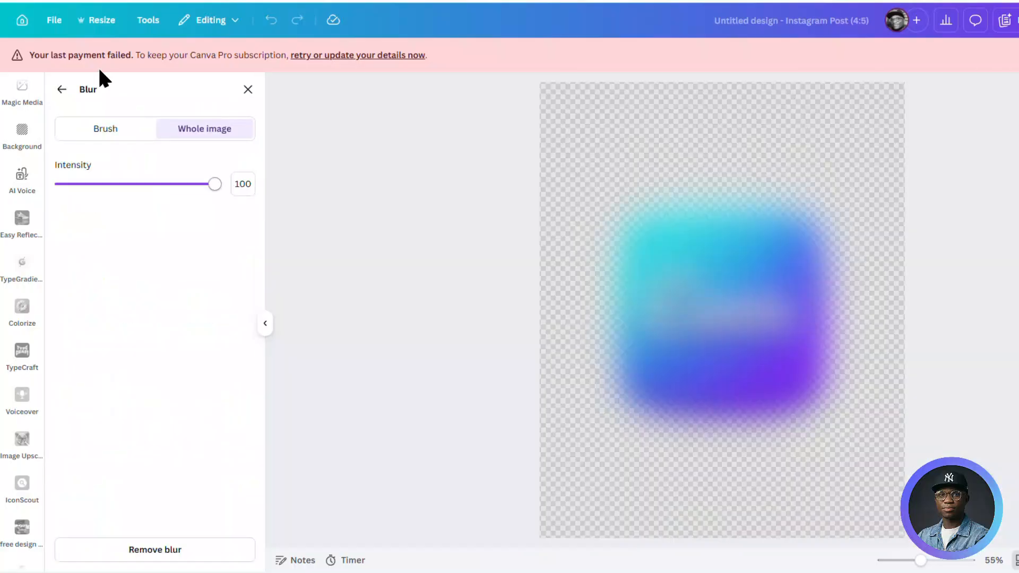
click(159, 550)
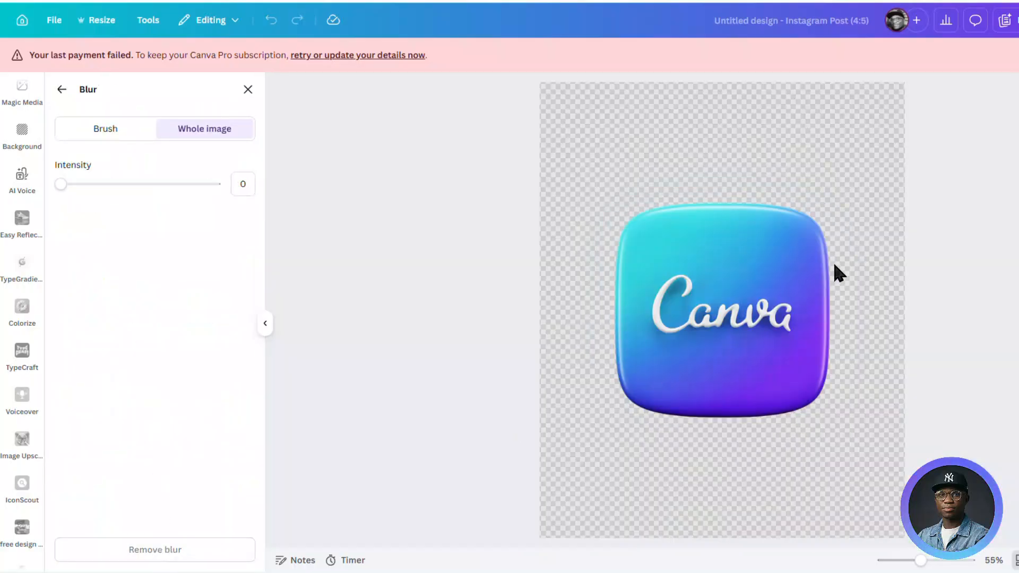
click(61, 89)
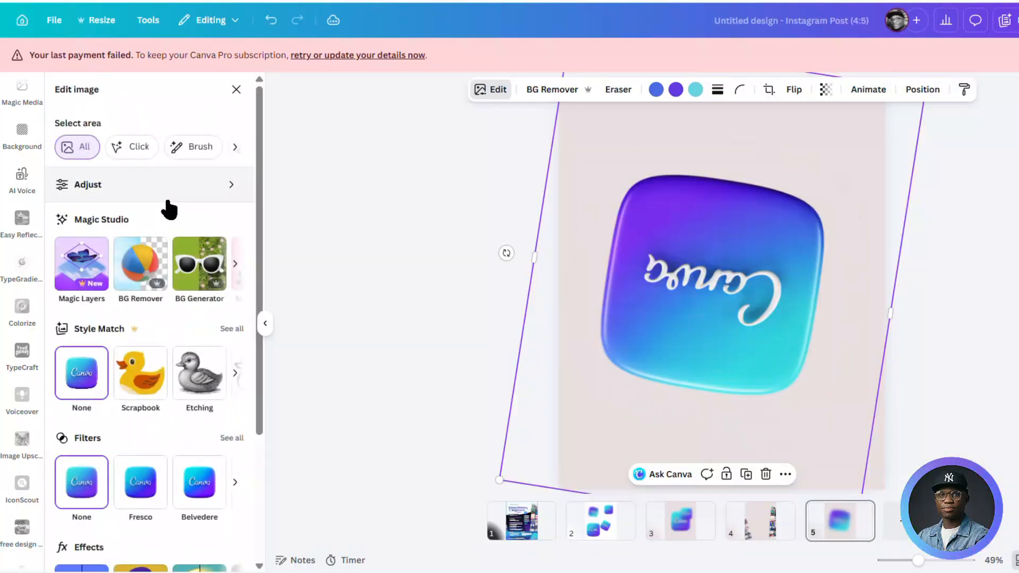